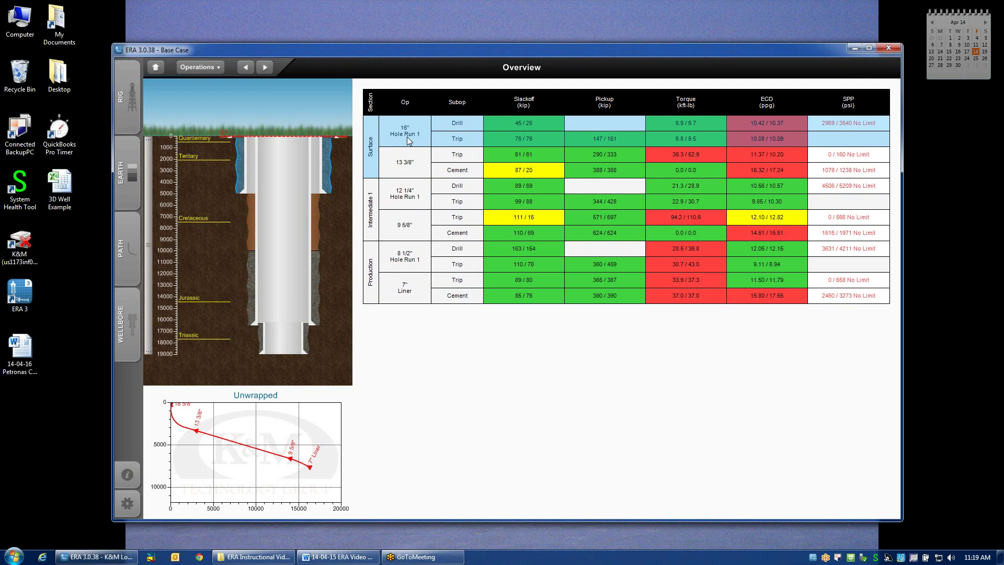
# - Check the 16" Hole Run 1 drilling and tripping plots, then go back to the Overview table
pyautogui.click(408, 137)
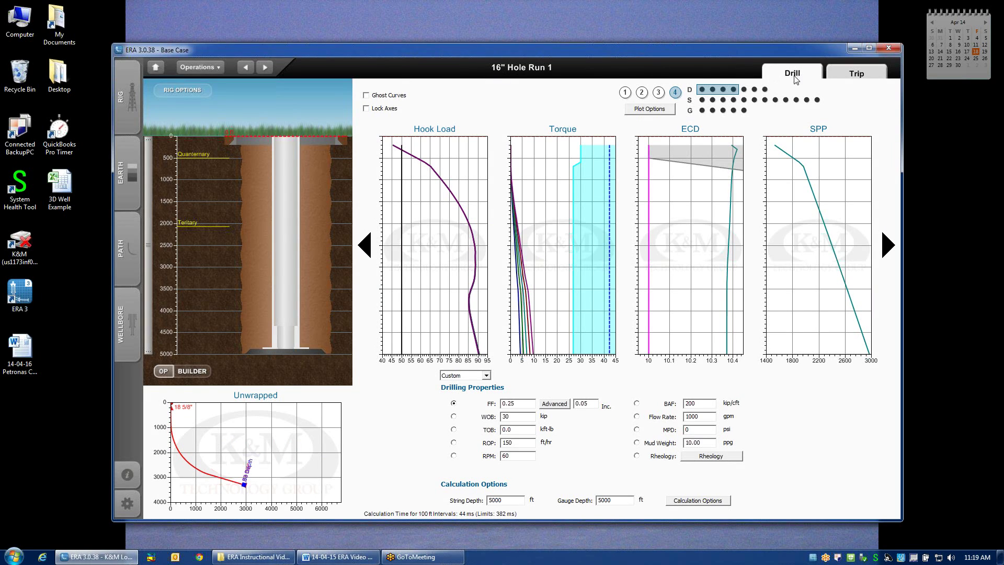
pyautogui.click(853, 74)
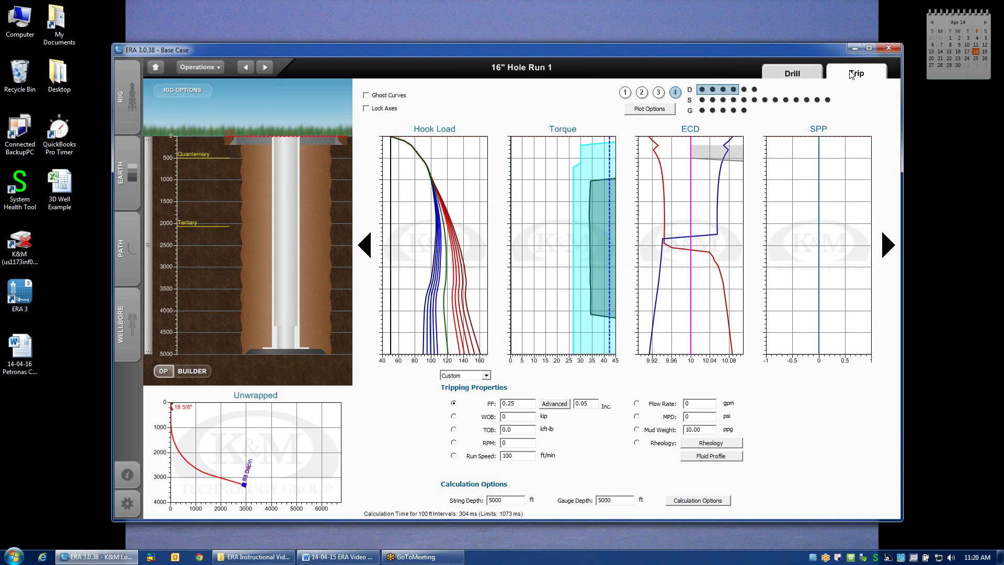
pyautogui.click(156, 68)
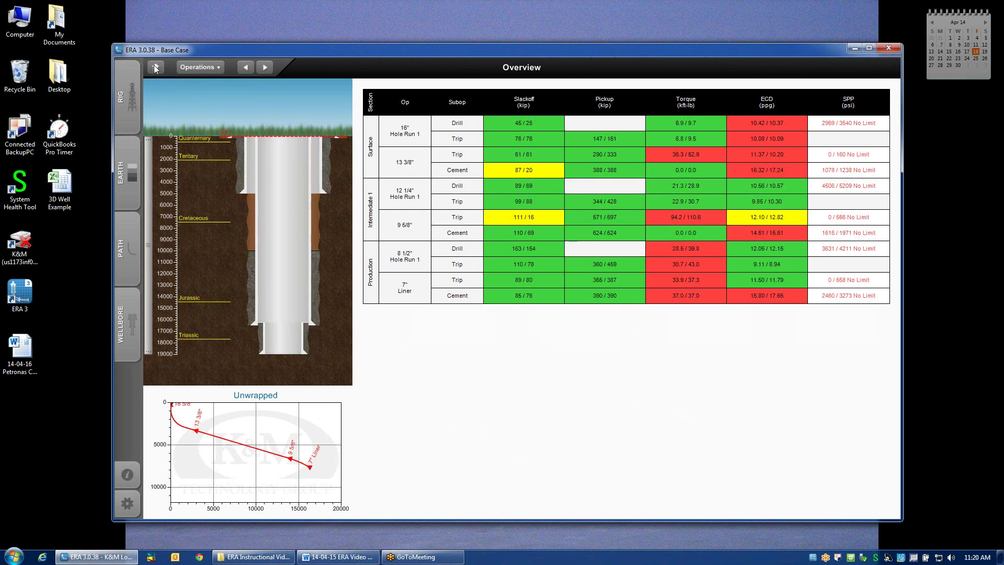
pyautogui.click(215, 68)
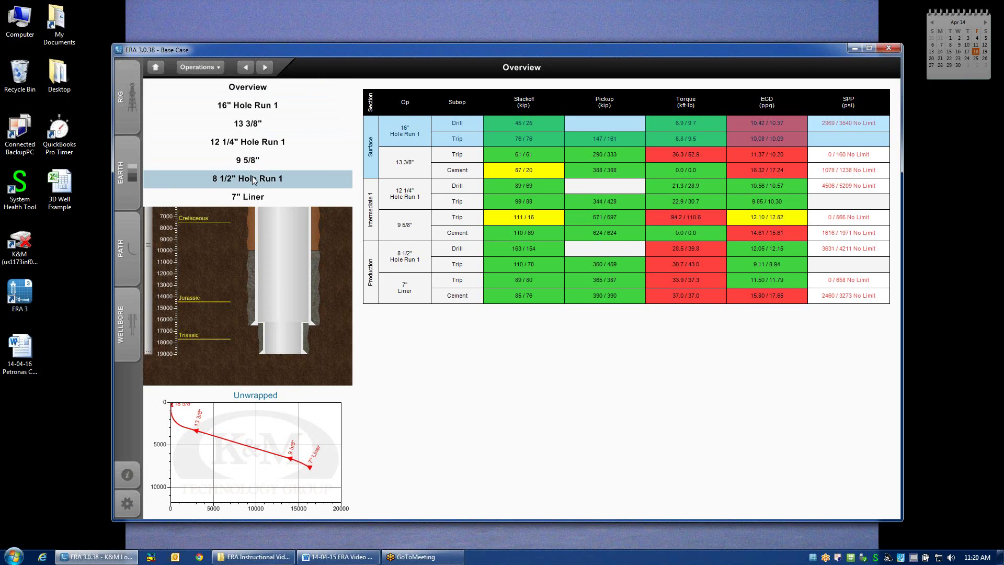
pyautogui.click(256, 146)
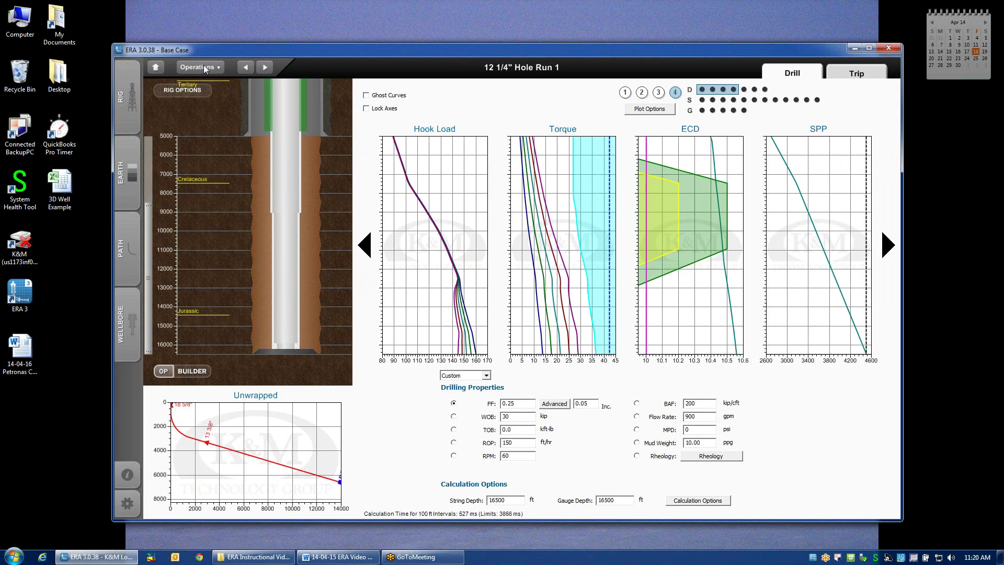
pyautogui.click(158, 68)
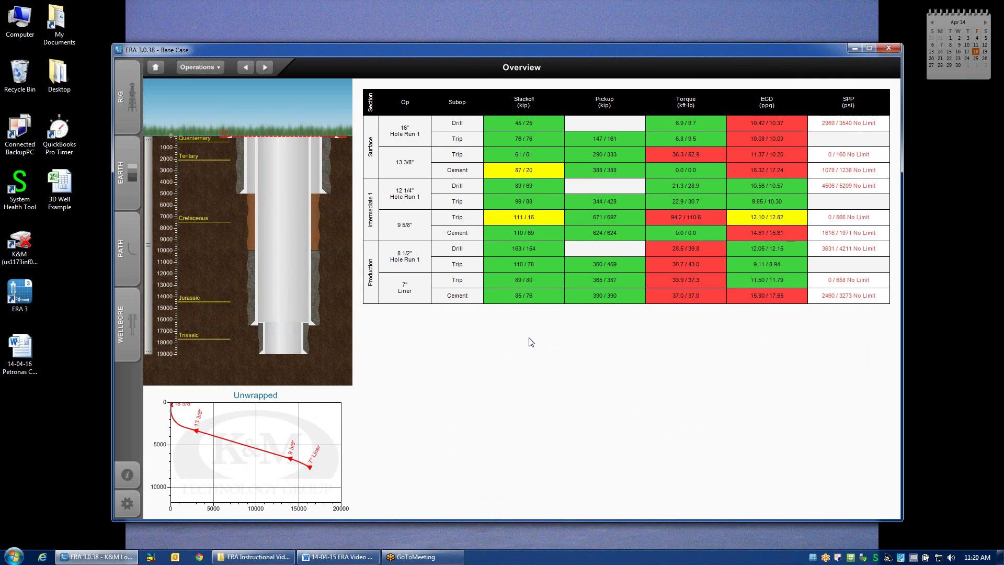
pyautogui.click(265, 68)
pyautogui.click(266, 68)
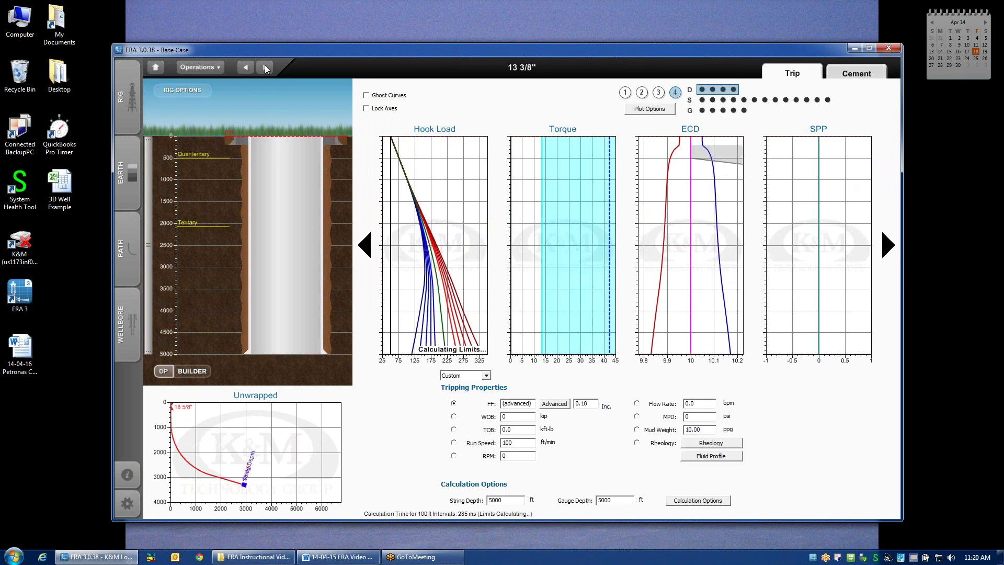
pyautogui.click(265, 68)
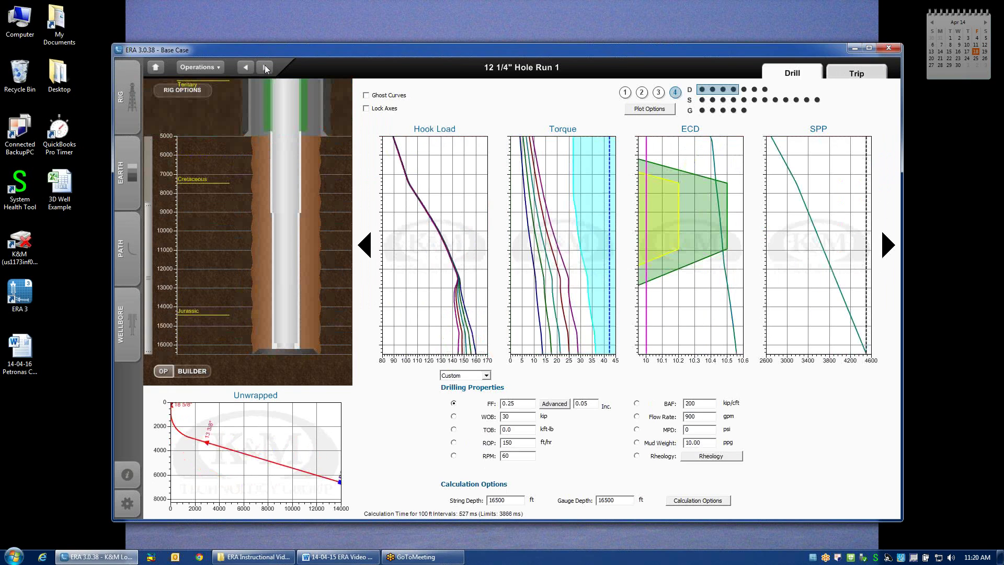
pyautogui.click(266, 69)
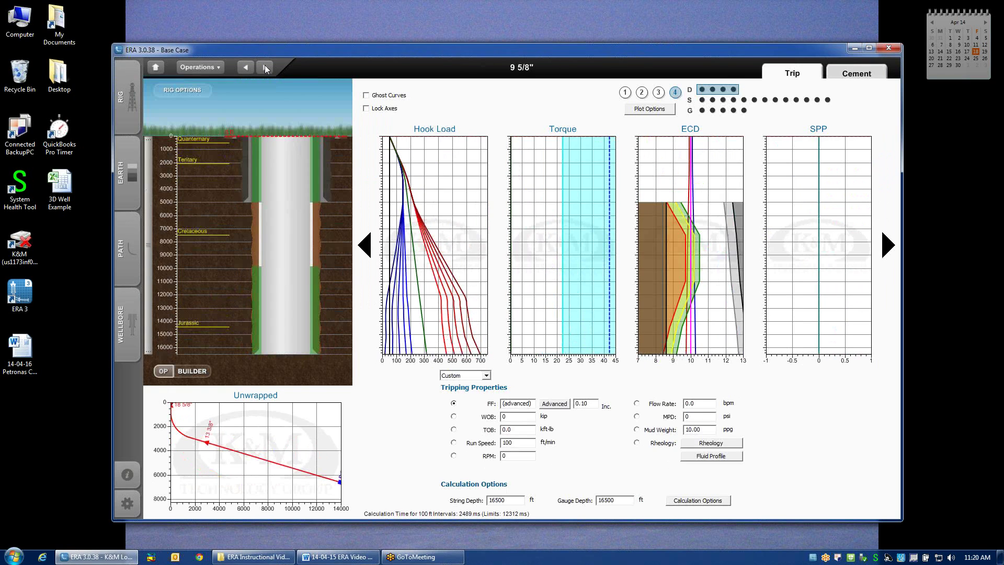
pyautogui.click(247, 66)
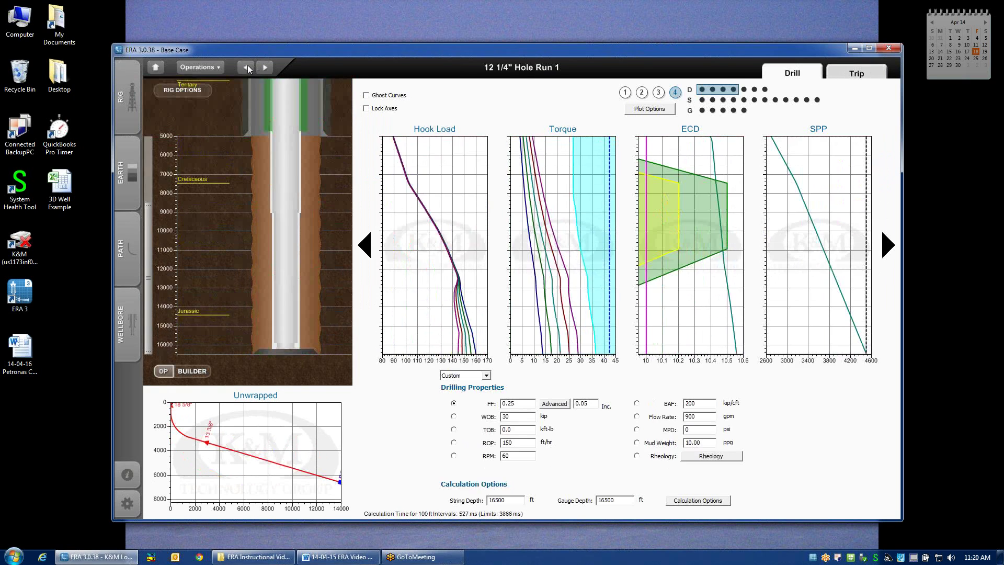
pyautogui.click(248, 67)
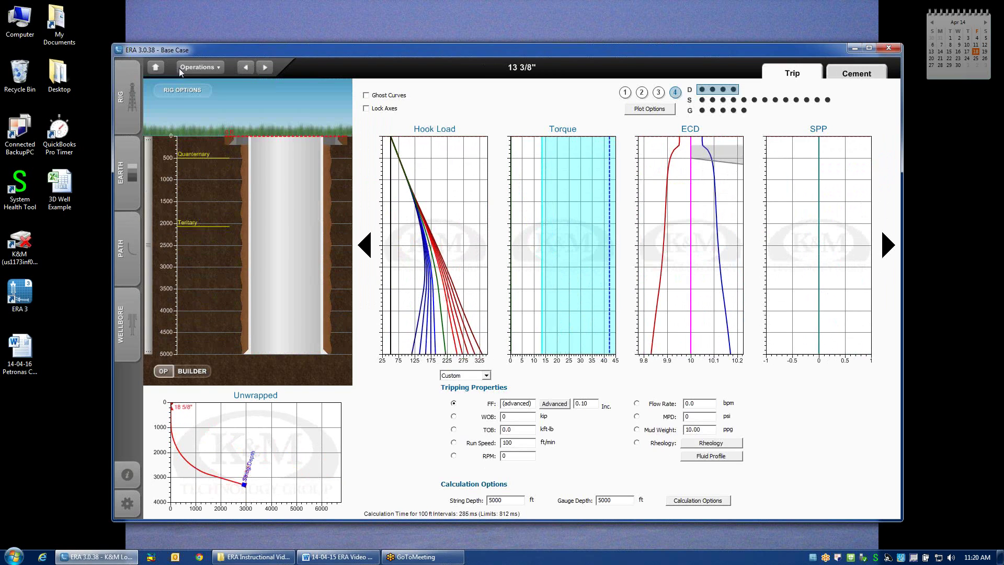
pyautogui.click(156, 68)
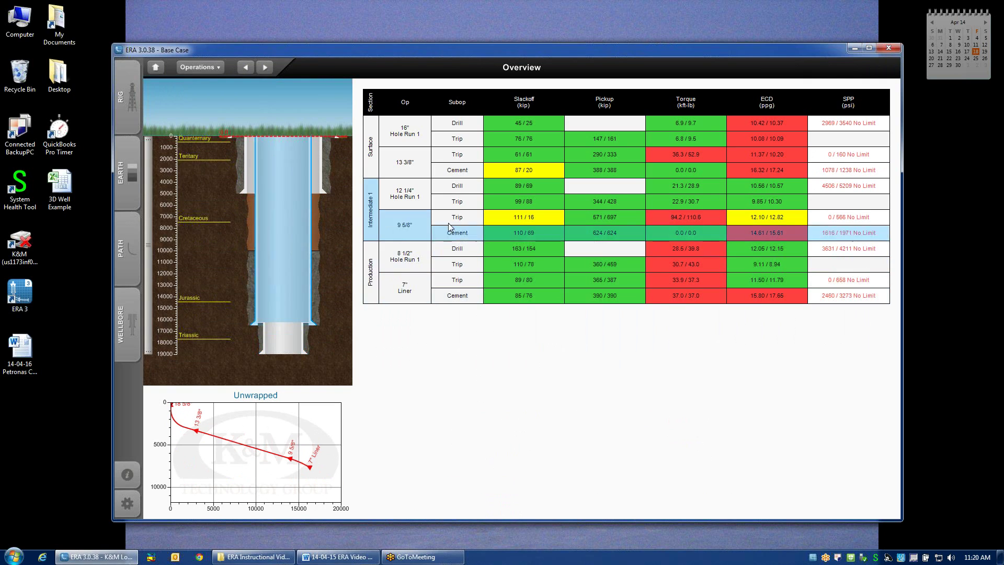
# - Open the 12 1/4" Hole Run 1 drilling plots and enlarge the torque plot
pyautogui.click(457, 192)
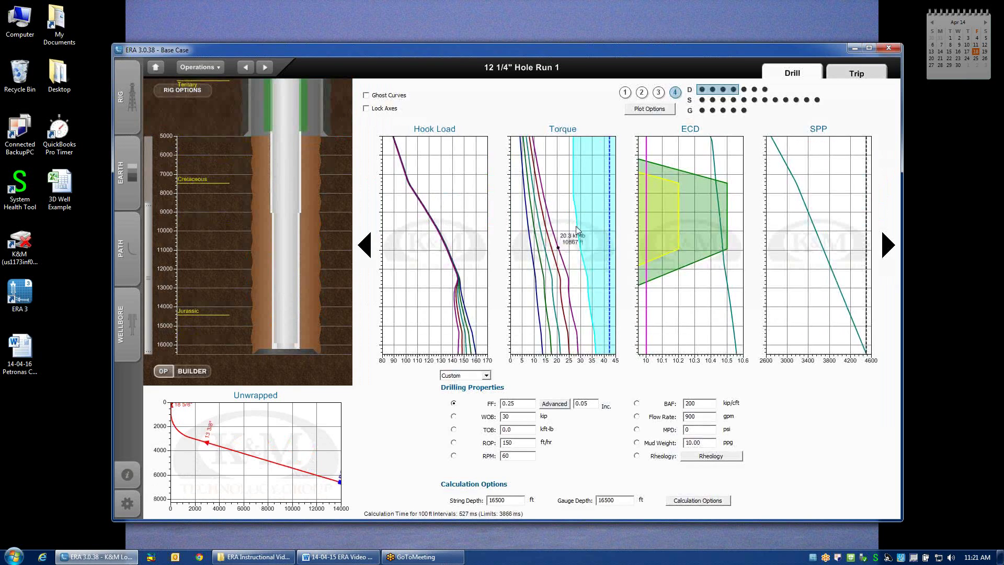
pyautogui.moveTo(553, 243)
pyautogui.doubleClick(553, 245)
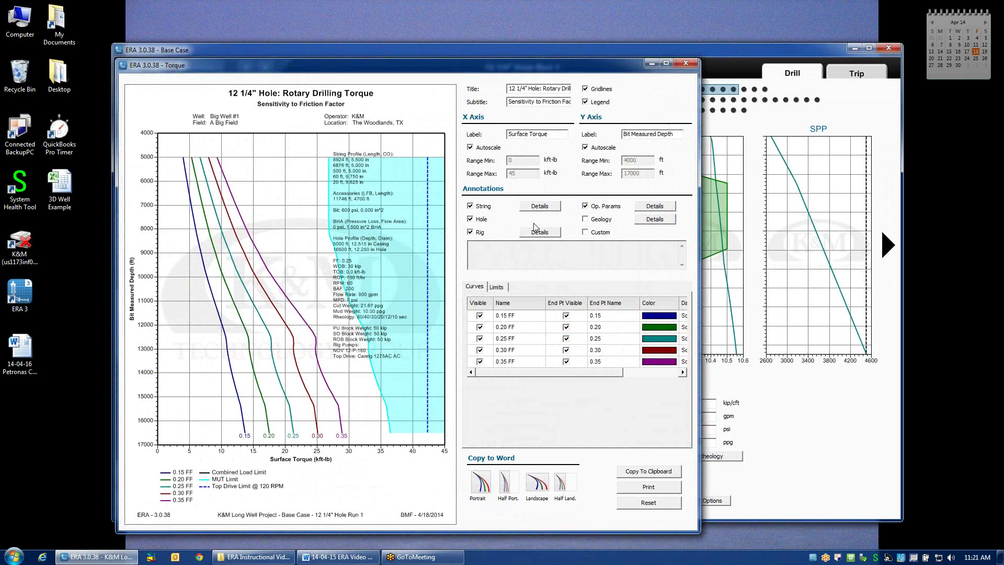
# - Set the torque axis to a manual 0 to 30 range
pyautogui.click(470, 147)
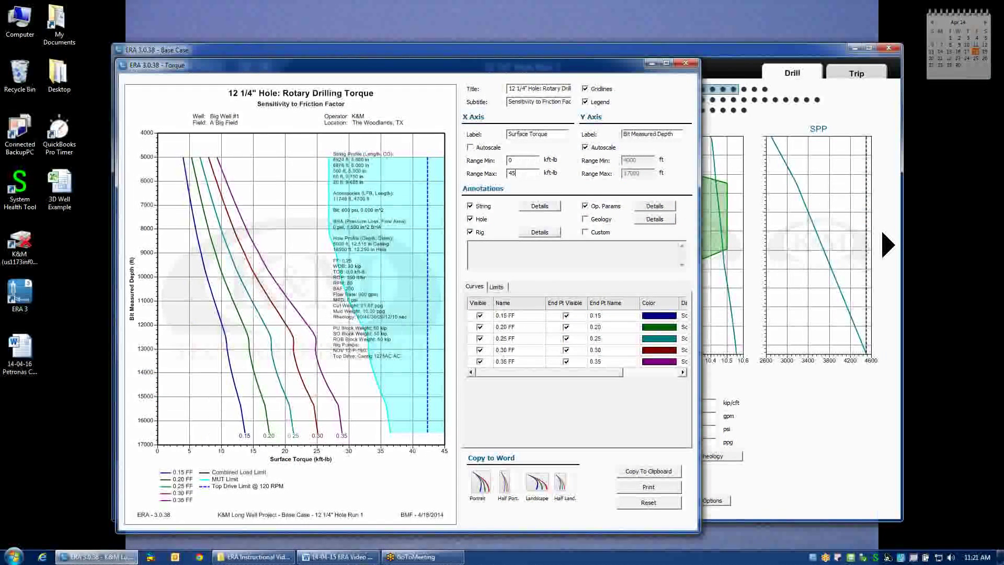
pyautogui.press('BackSpace')
pyautogui.press('BackSpace')
pyautogui.write('30')
pyautogui.press('Return')
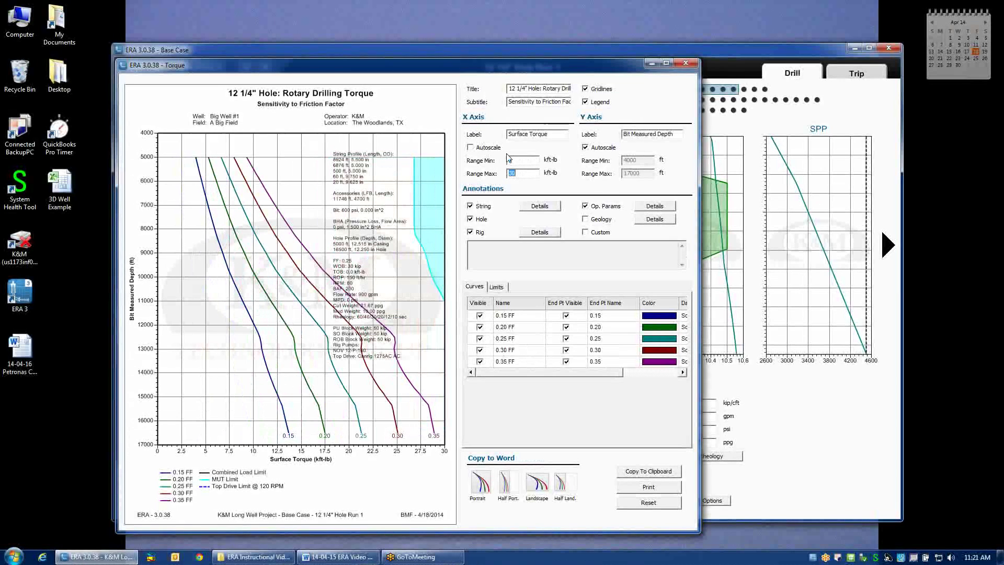
# - Return the torque axis to autoscale and hide the 0.35 FF curve
pyautogui.click(471, 147)
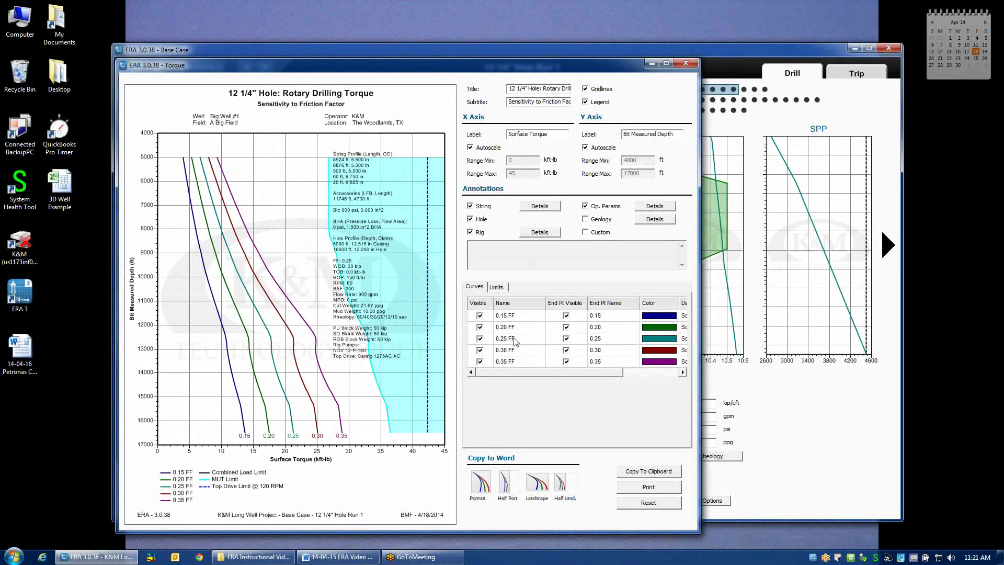
pyautogui.moveTo(516, 341); pyautogui.dragTo(535, 368)
pyautogui.click(480, 361)
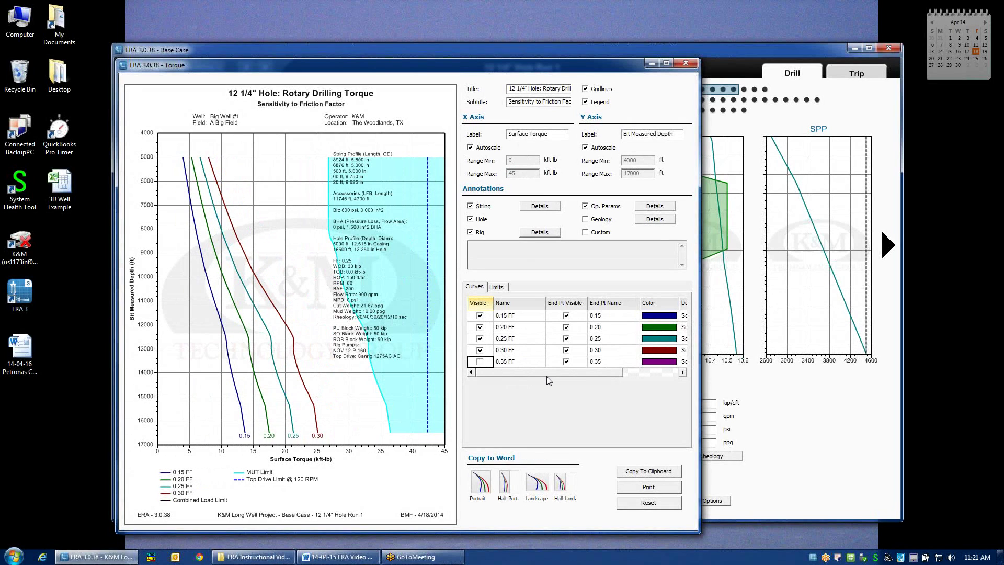
# - Show the 0.35 FF curve again, toggle the MUT Limit, and hide the Combined Load Limit
pyautogui.click(480, 362)
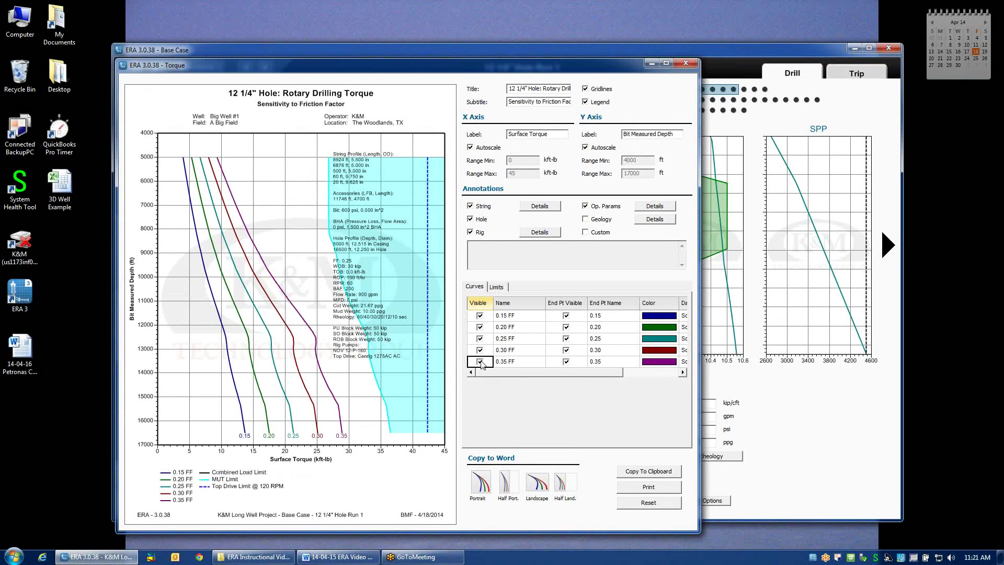
pyautogui.click(500, 287)
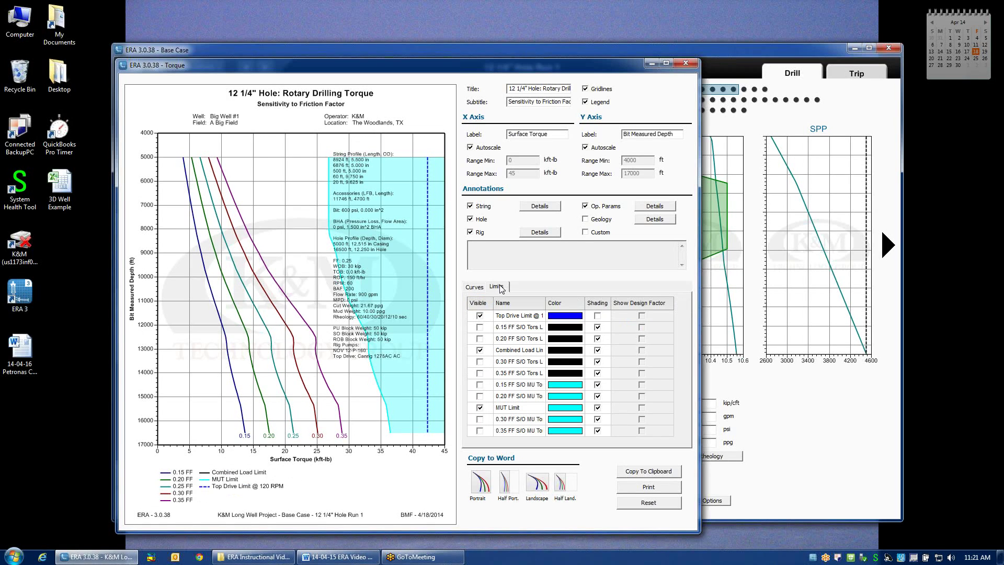
pyautogui.click(481, 408)
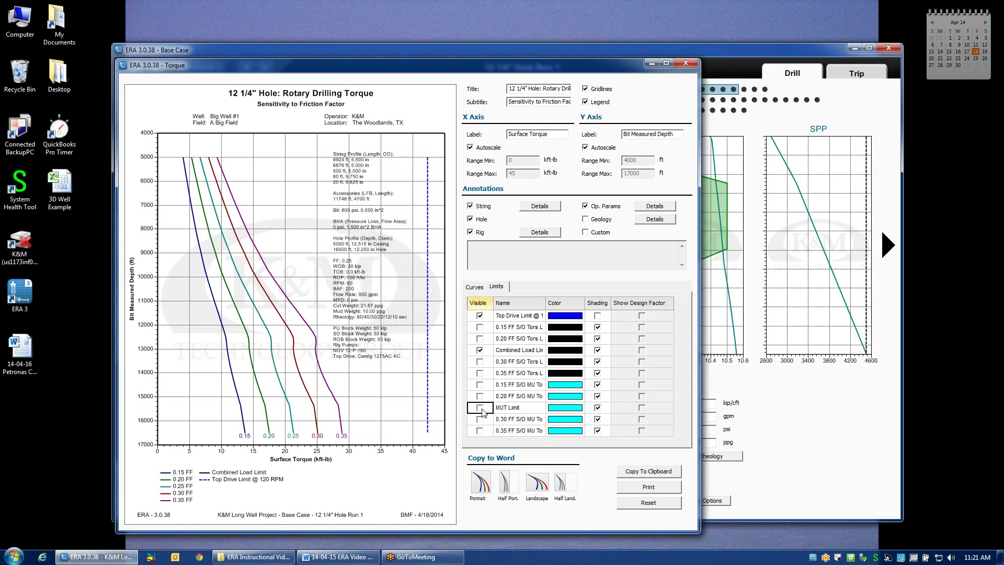
pyautogui.click(480, 408)
pyautogui.click(481, 350)
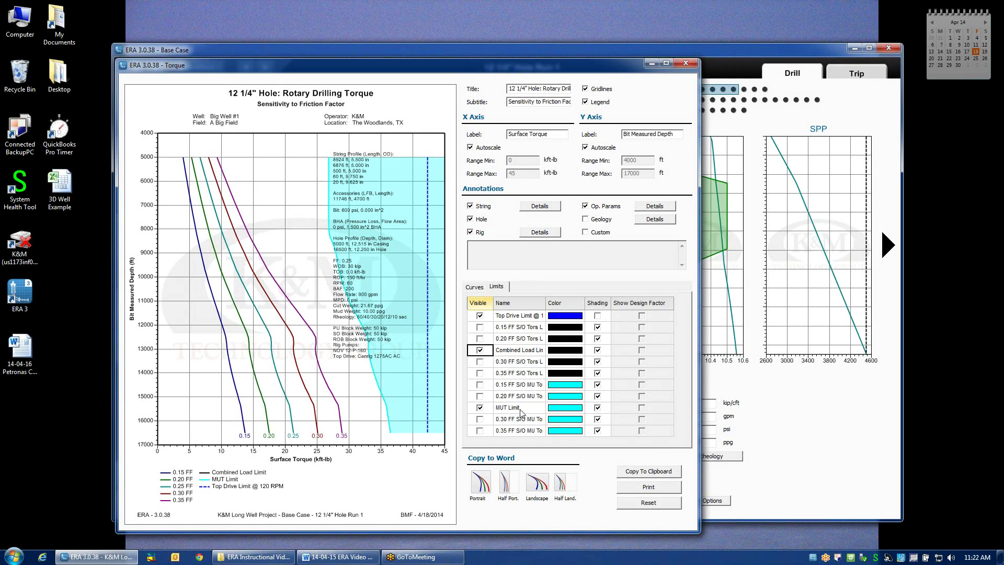
# - Toggle the MUT Limit shading, recolour it orange, then reset the chart to defaults
pyautogui.click(598, 409)
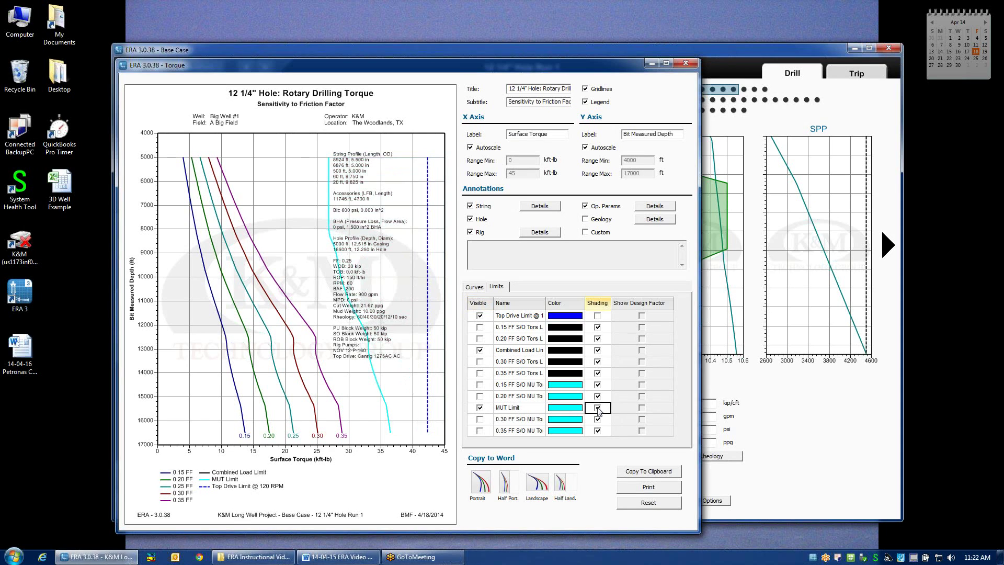
pyautogui.click(598, 409)
pyautogui.click(578, 409)
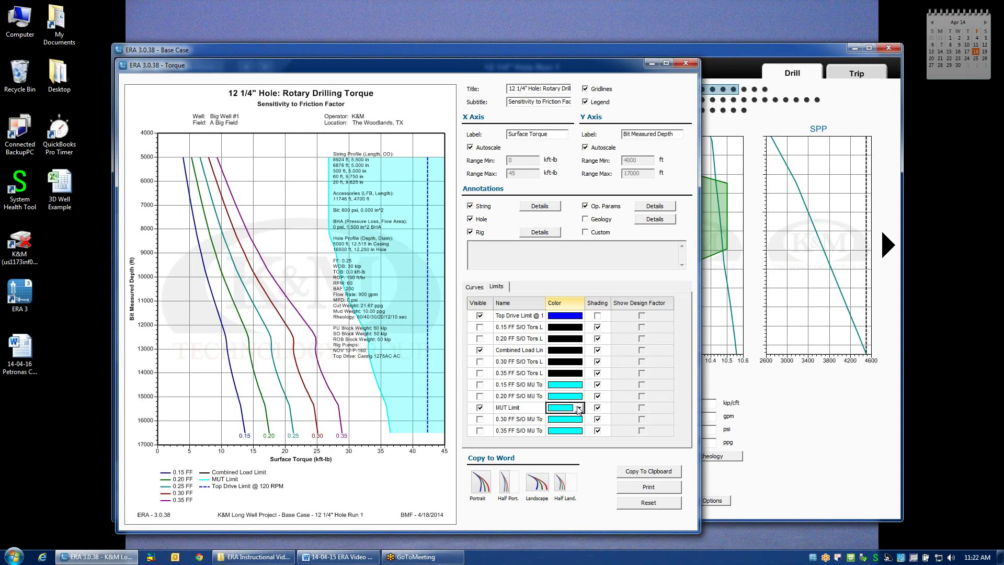
pyautogui.click(579, 409)
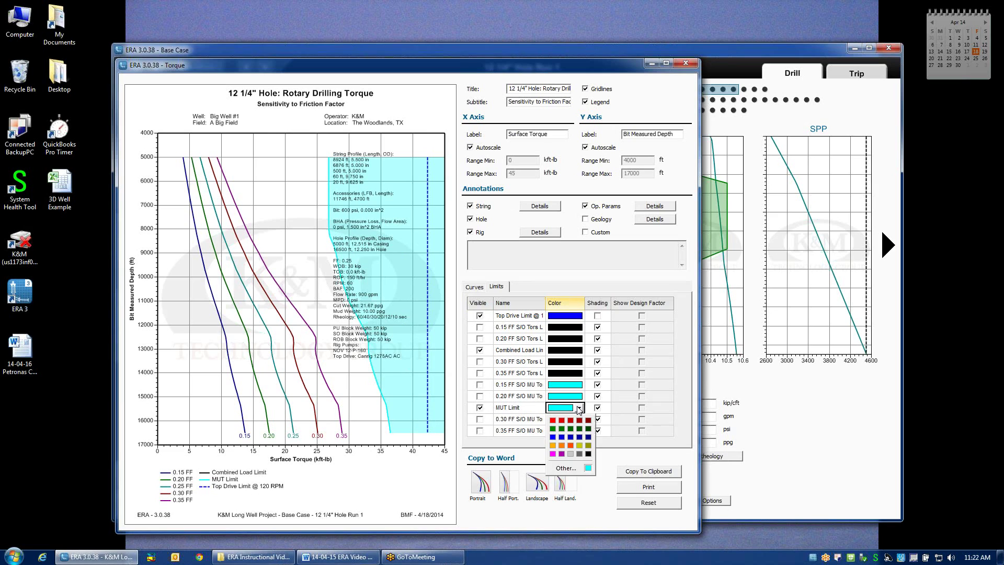
pyautogui.click(570, 446)
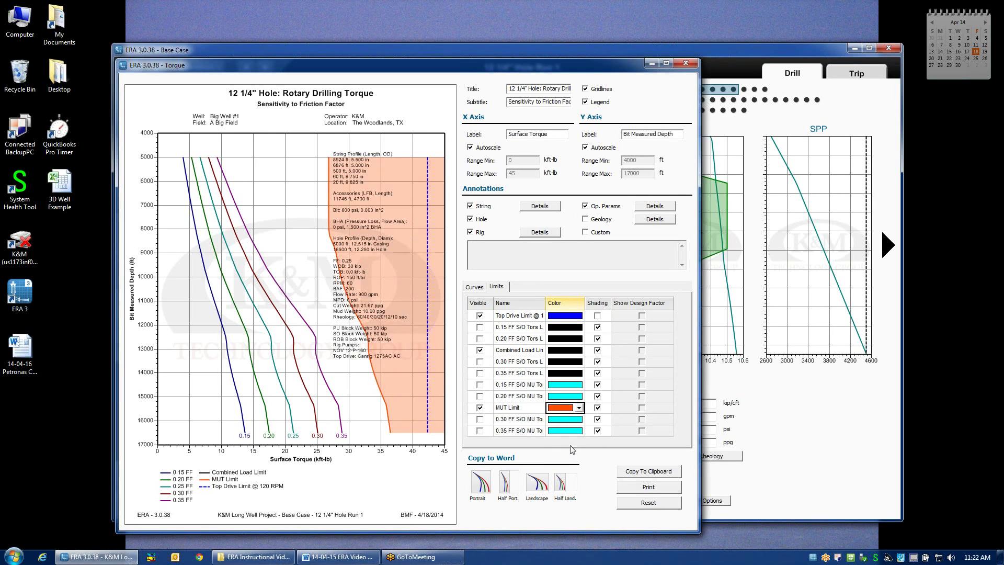
pyautogui.click(649, 503)
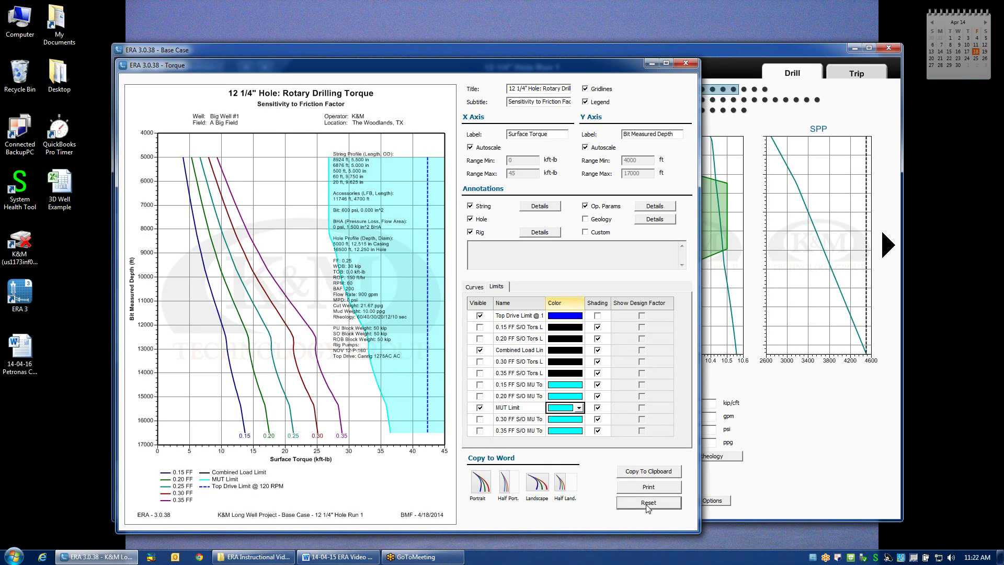
# - Toggle the string profile annotation and show the string and hole profile annotations
pyautogui.moveTo(296, 309)
pyautogui.click(483, 208)
pyautogui.click(484, 209)
pyautogui.click(484, 221)
# - Remove cement pump, rig pump and block weight from the rig annotation, keeping Top Drive
pyautogui.click(535, 233)
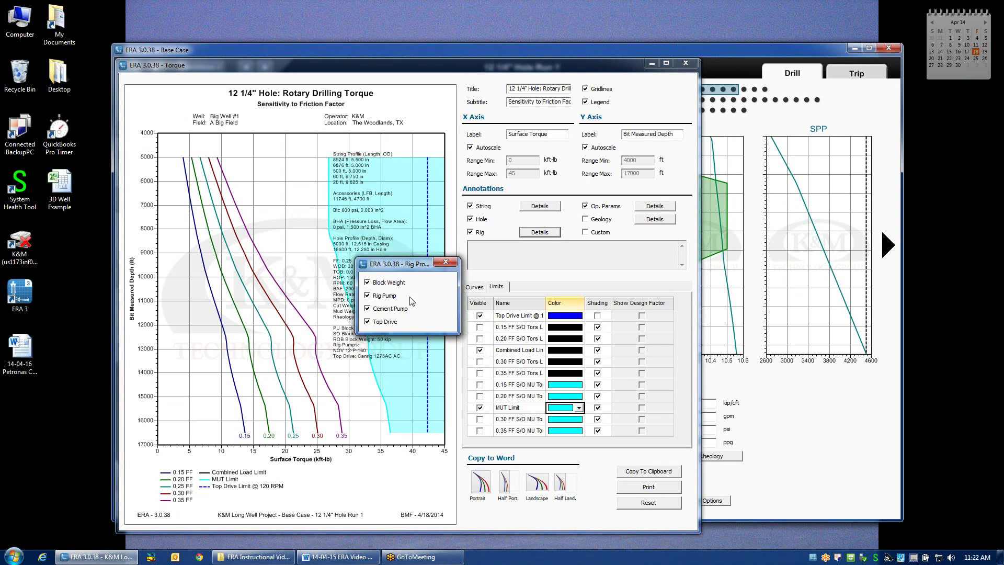
pyautogui.click(368, 310)
pyautogui.click(367, 295)
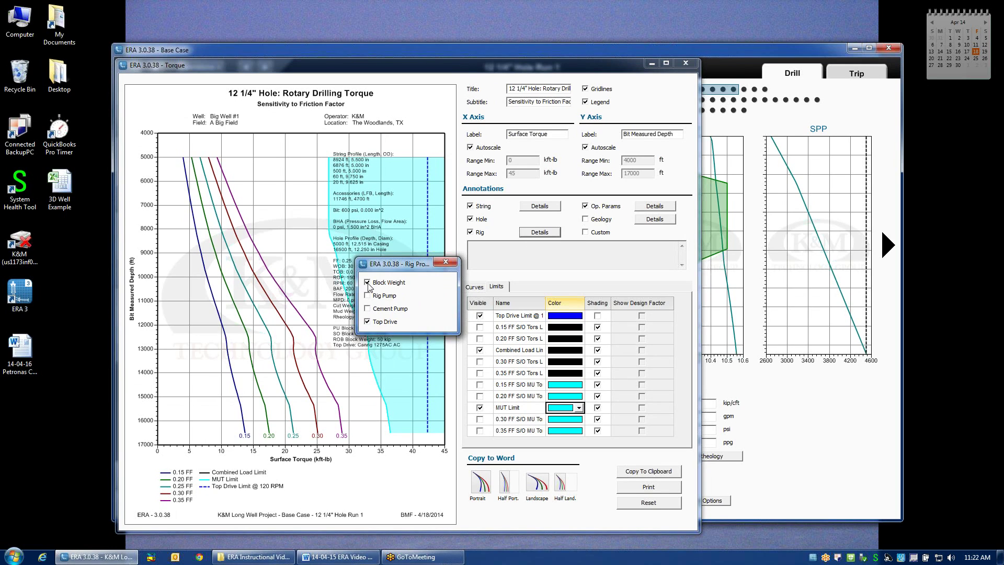
pyautogui.click(447, 264)
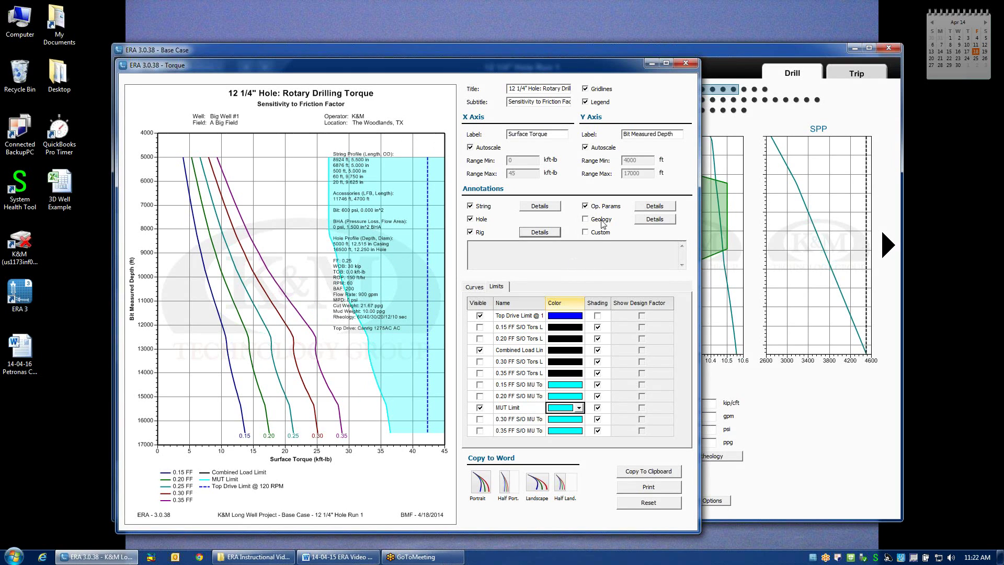
# - Add the 'This is a torque plot' note and geology markers, then open a maximized blank Word document
pyautogui.click(586, 232)
pyautogui.write('This is a torque plot')
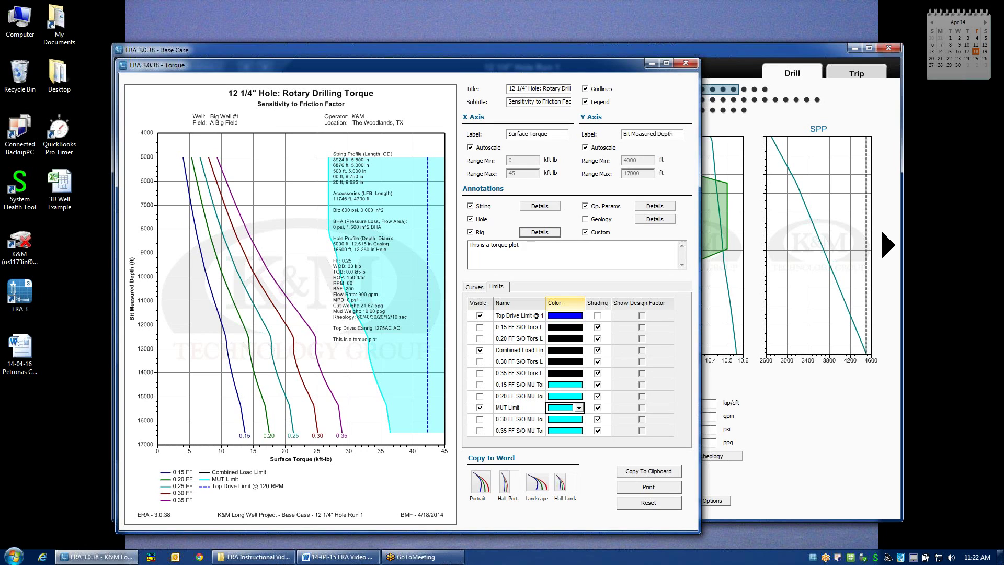
pyautogui.click(585, 219)
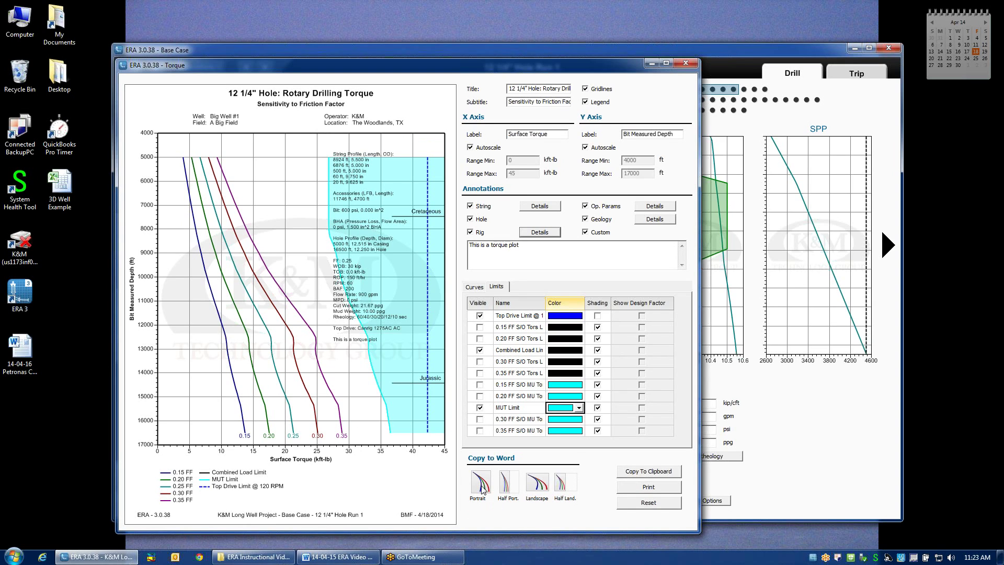
pyautogui.click(14, 556)
pyautogui.click(55, 136)
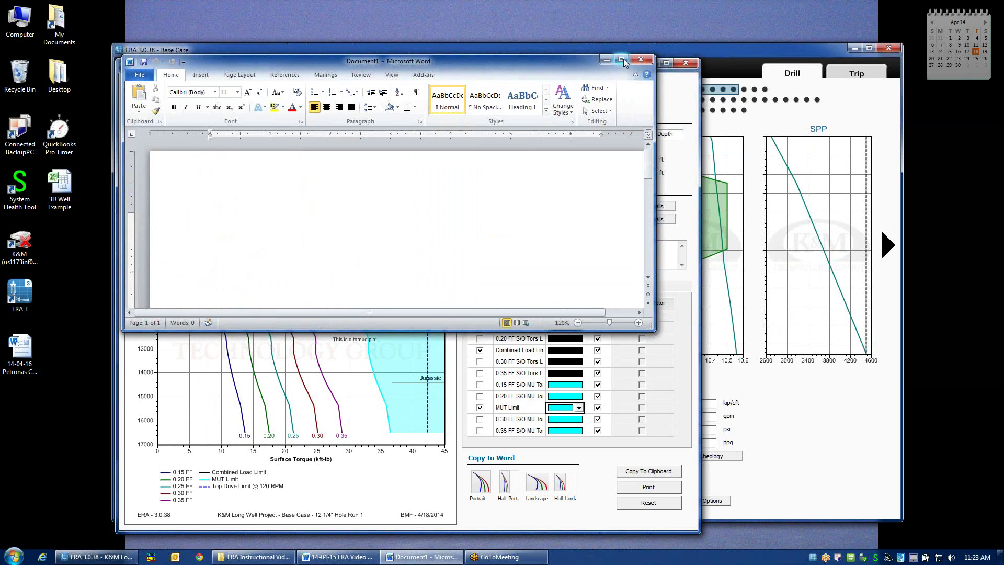
pyautogui.click(624, 59)
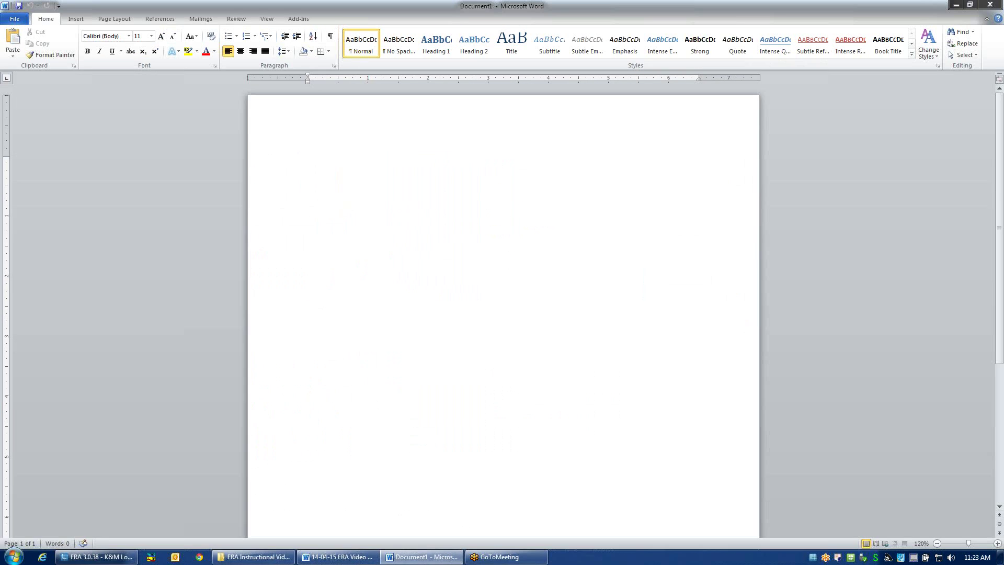
pyautogui.click(111, 554)
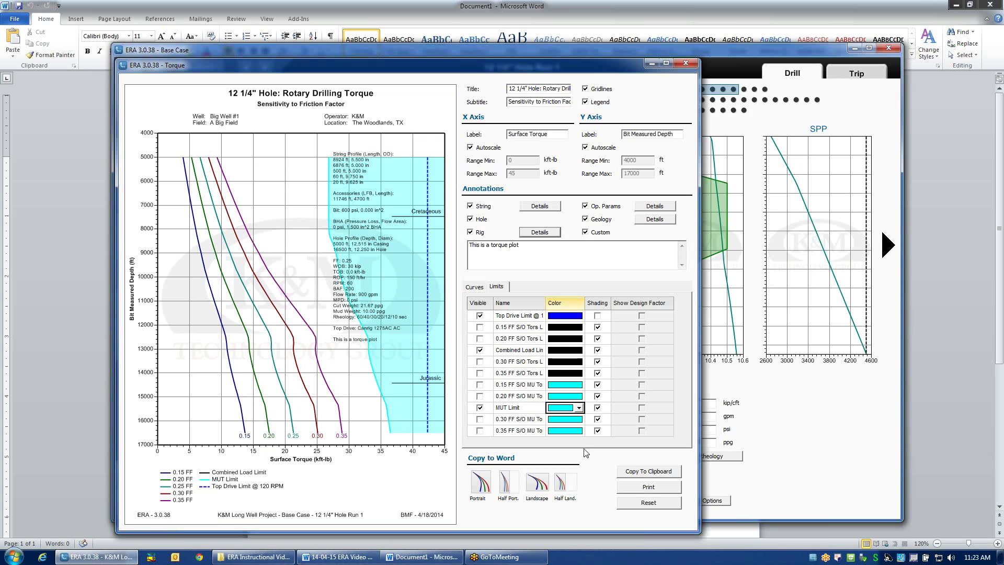
# - Paste a portrait copy of the torque plot into Word and add page breaks after it
pyautogui.click(484, 486)
pyautogui.click(424, 556)
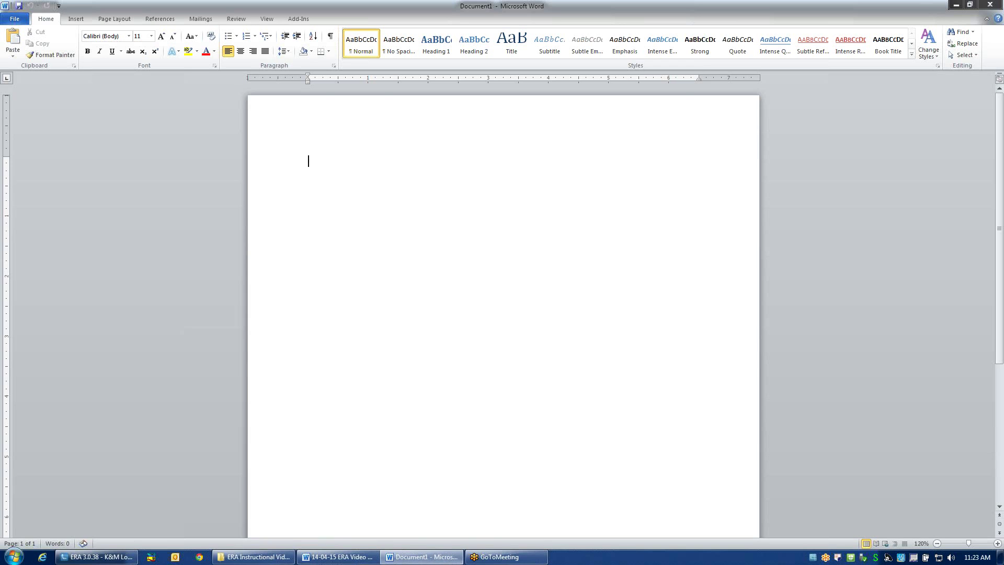
pyautogui.hotkey('ctrl', 'v')
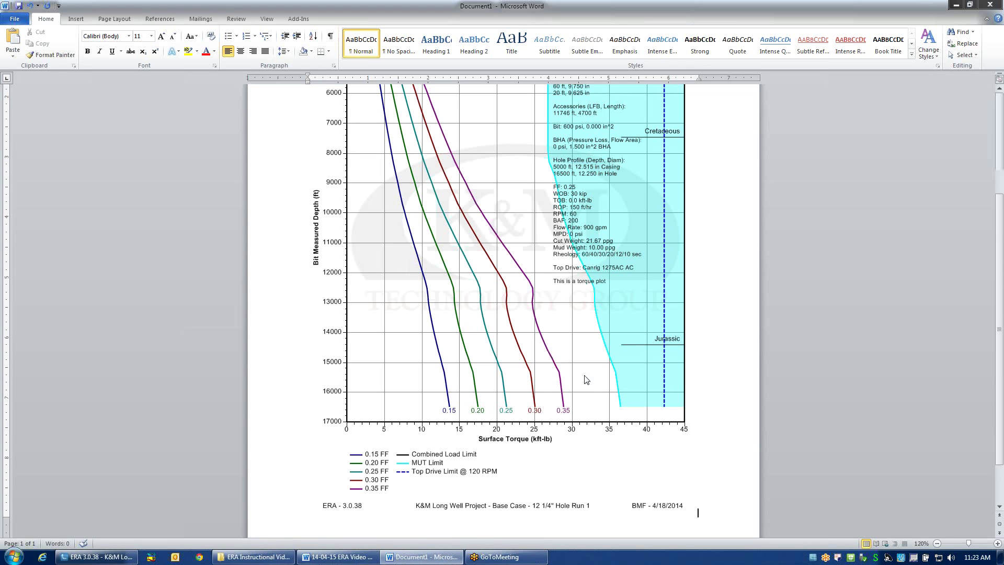
pyautogui.scroll(-2, 584, 380)
pyautogui.scroll(-2, 580, 381)
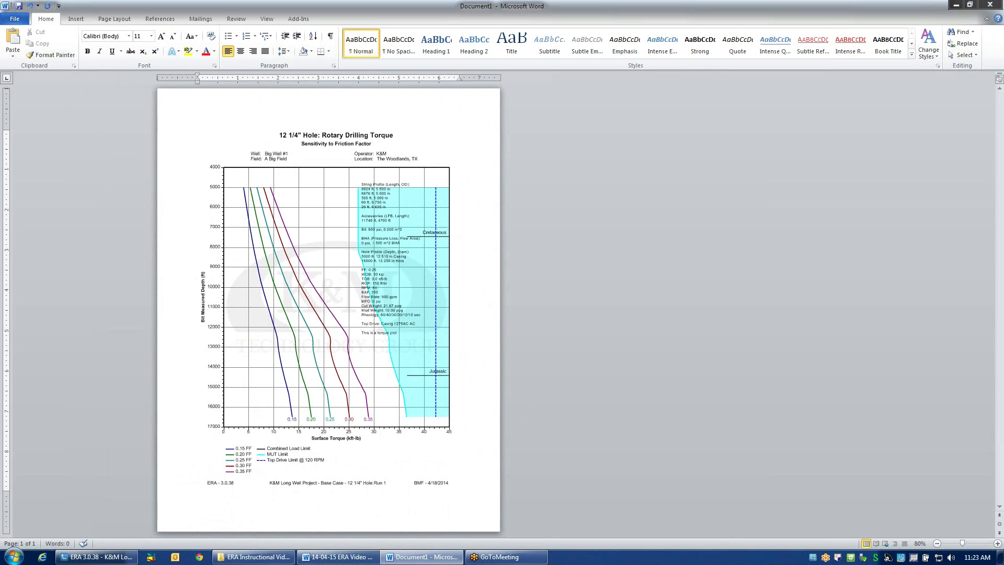
pyautogui.hotkey('ctrl', 'Return')
pyautogui.hotkey('ctrl', 'Return')
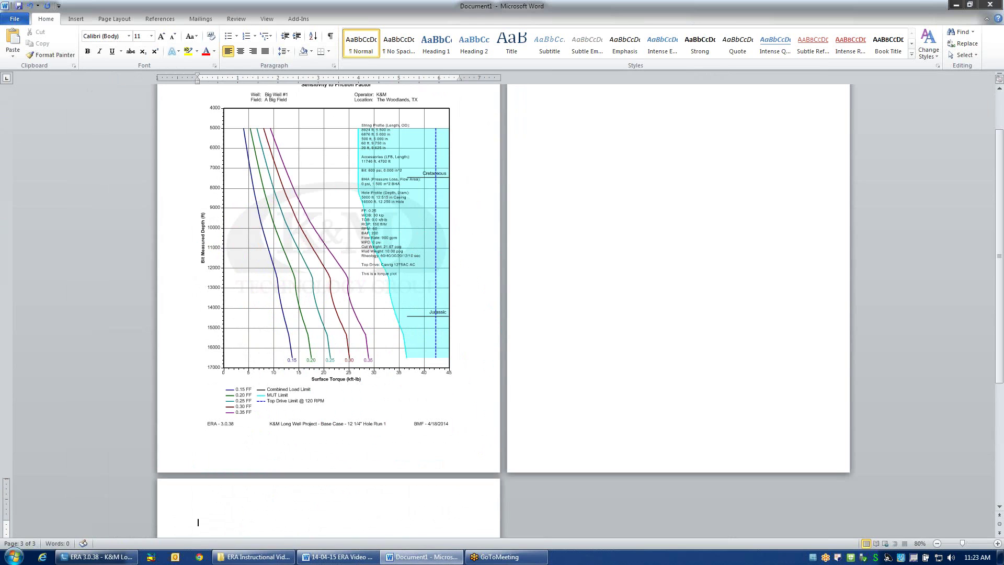
pyautogui.press('Up')
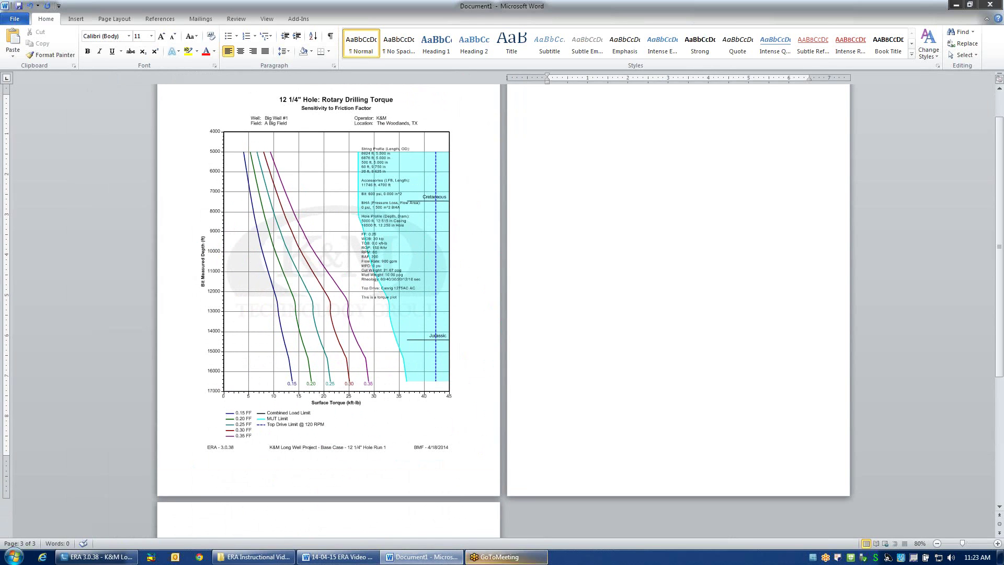
# - Paste a half-portrait copy of the torque plot onto the next Word page
pyautogui.click(98, 557)
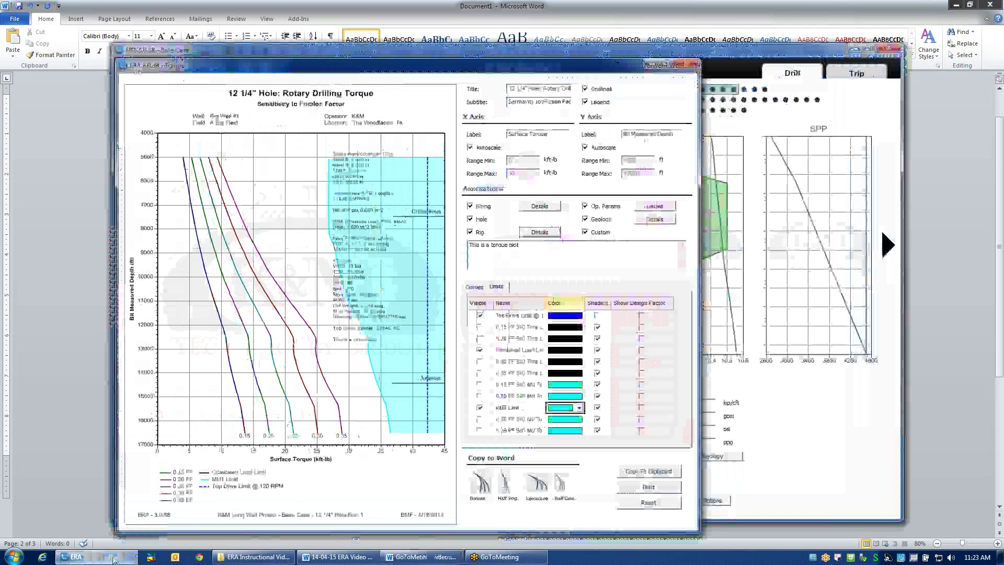
pyautogui.click(507, 487)
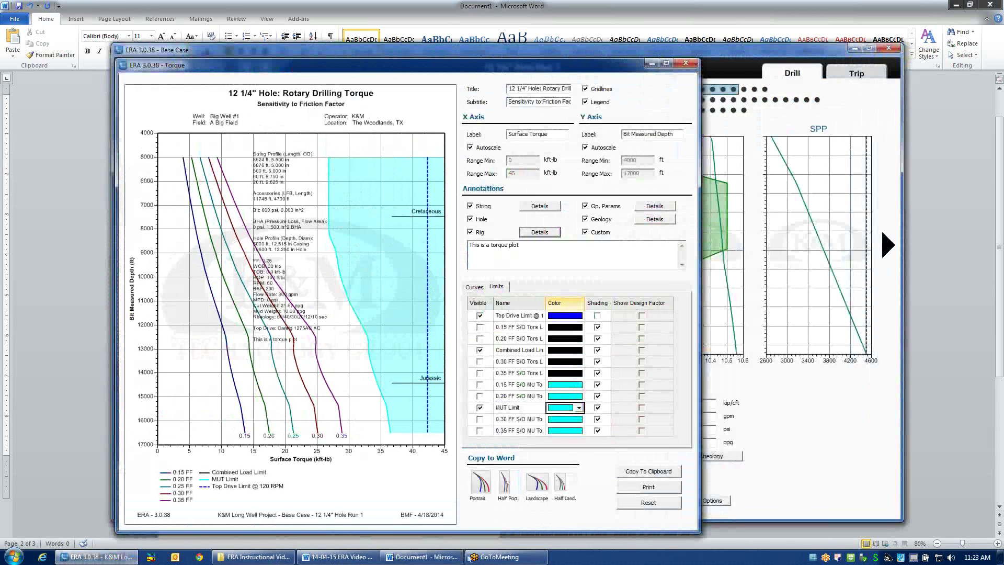
pyautogui.click(414, 560)
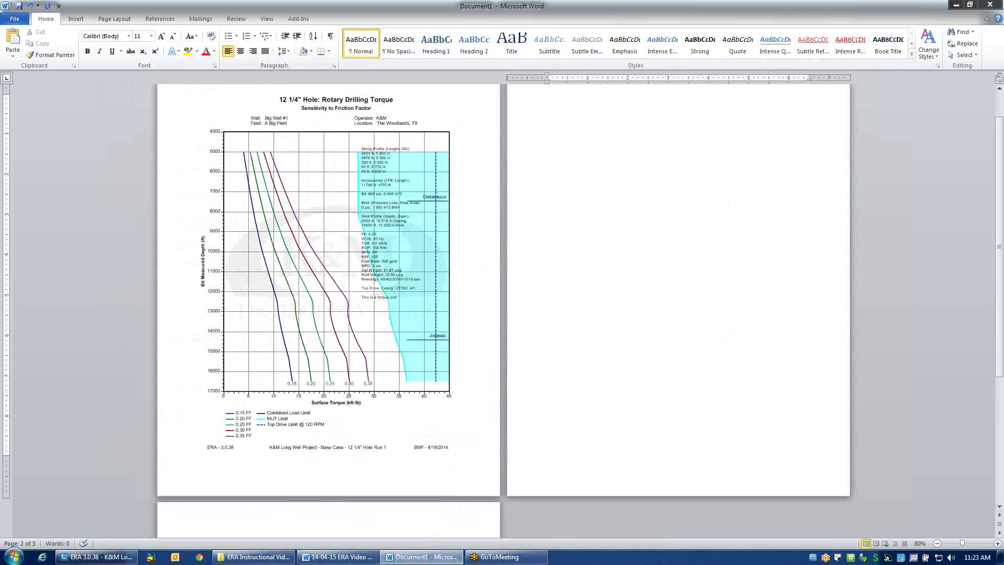
pyautogui.hotkey('ctrl', 'v')
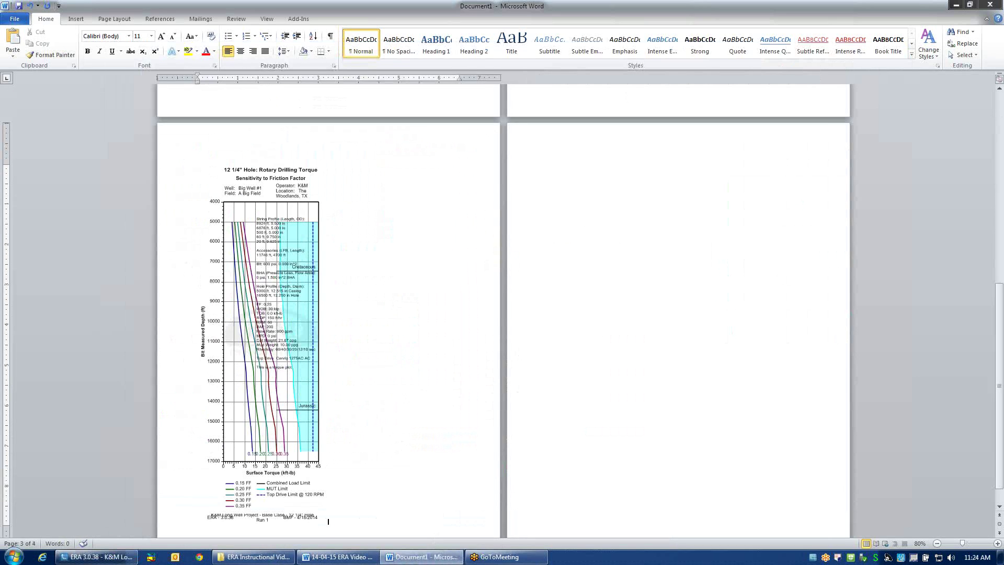
pyautogui.scroll(-1, 328, 520)
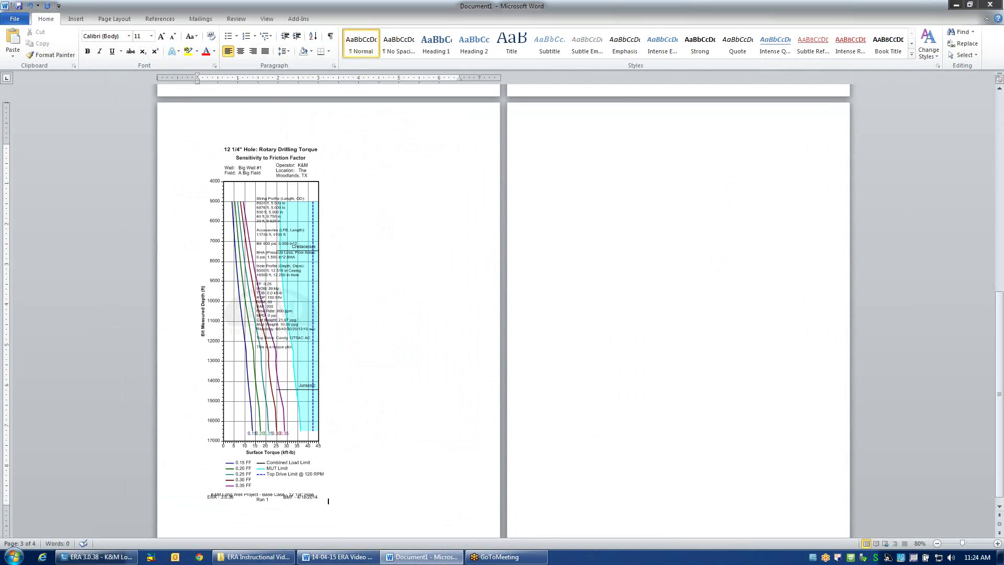
pyautogui.moveTo(95, 557)
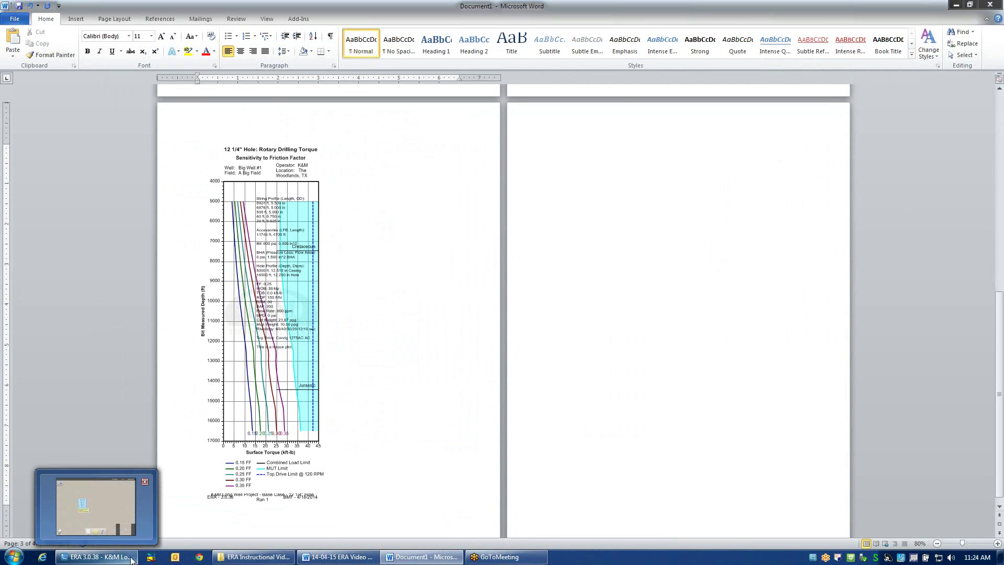
# - Close the torque window and copy the rotary hook load plot in half-portrait layout
pyautogui.click(111, 559)
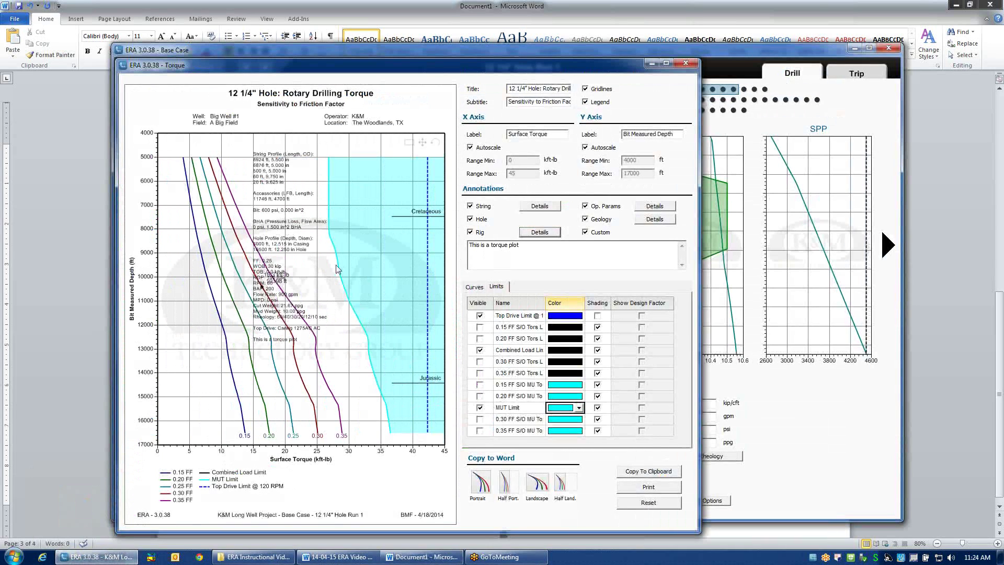
pyautogui.click(687, 64)
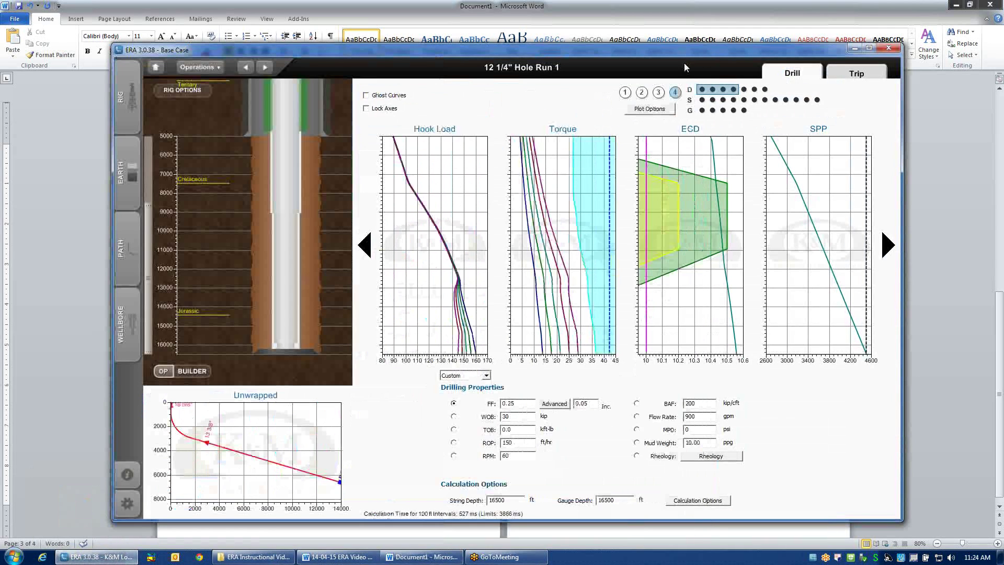
pyautogui.doubleClick(446, 260)
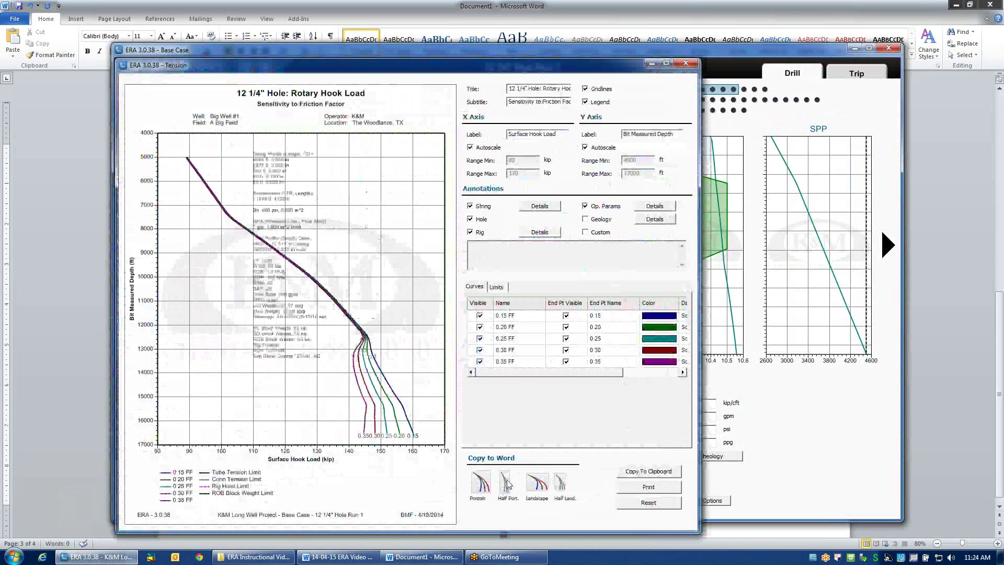
pyautogui.click(507, 484)
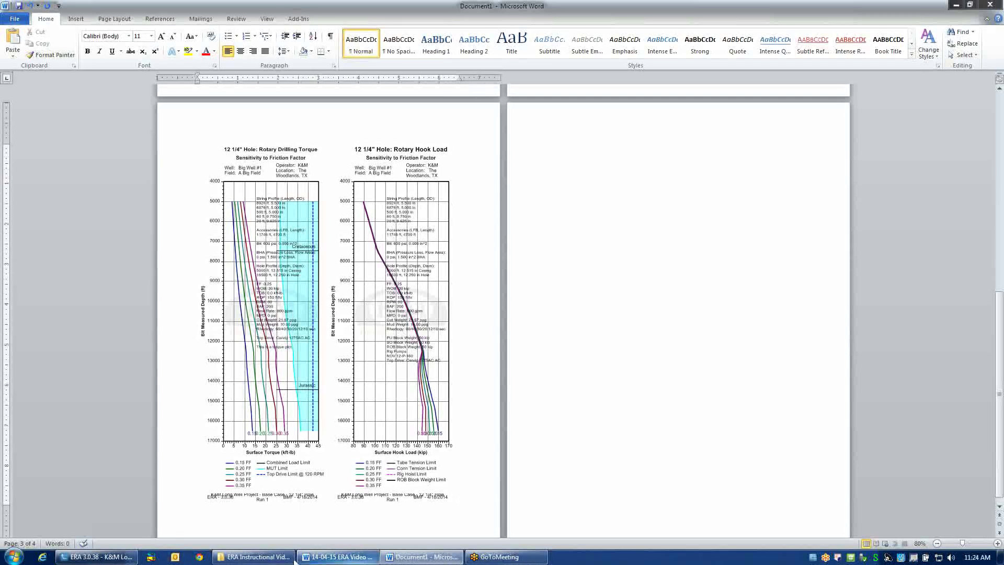
pyautogui.click(98, 557)
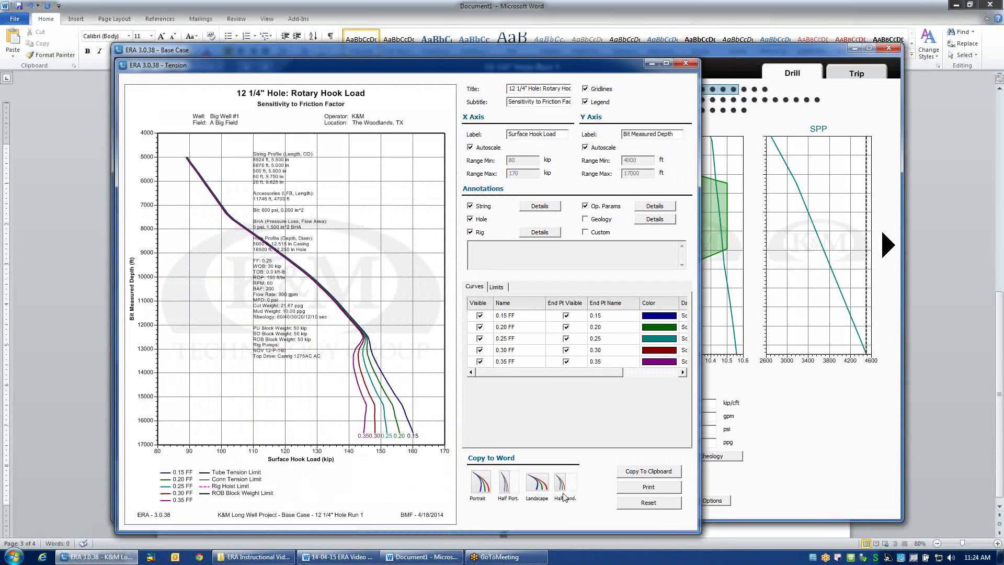
# - Close the Tension hook load window and choose weight on bit as the sensitivity variable
pyautogui.click(689, 65)
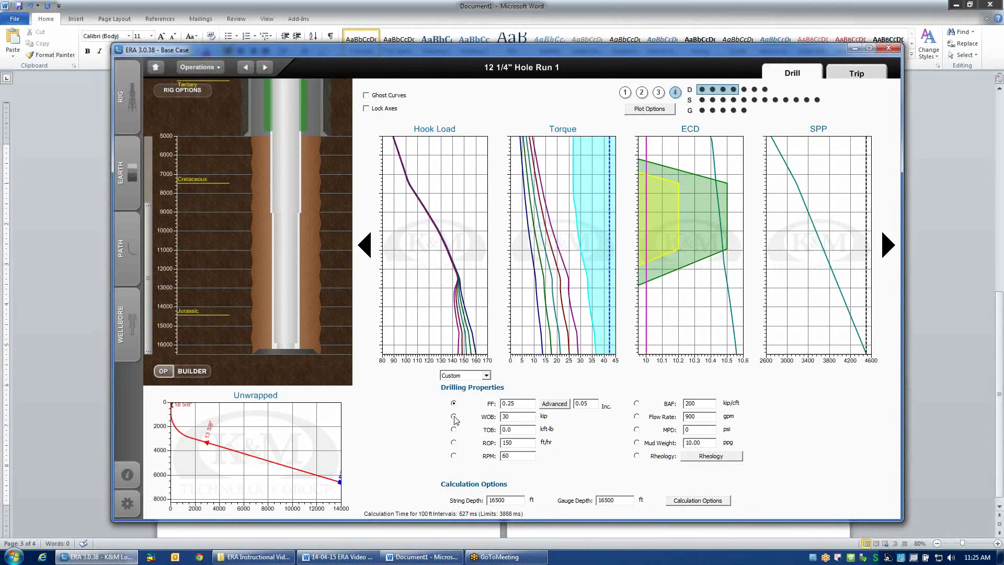
pyautogui.click(454, 417)
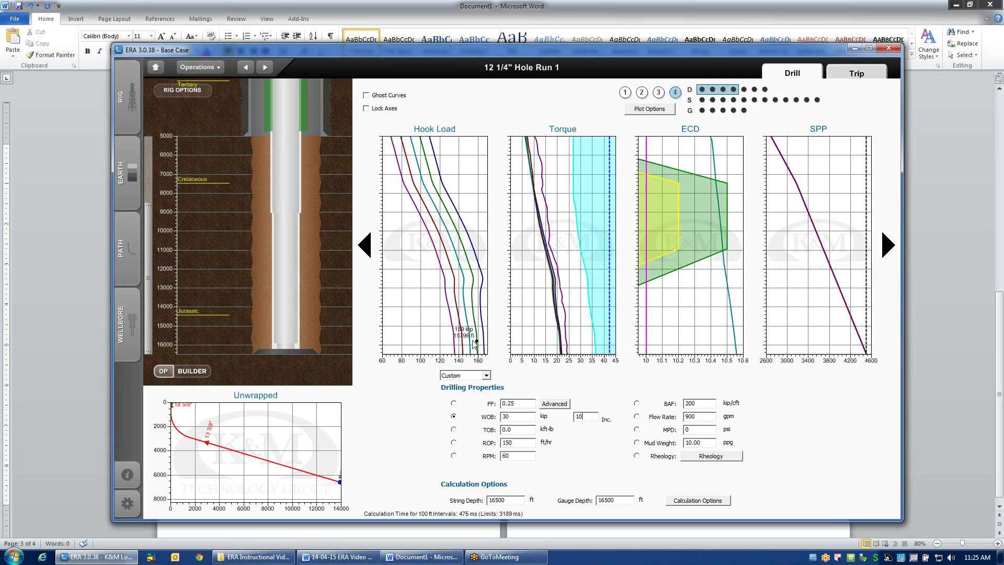
# - Enlarge the hook load plot showing 10 to 50 kip WOB curves in its own window
pyautogui.moveTo(458, 335)
pyautogui.doubleClick(458, 312)
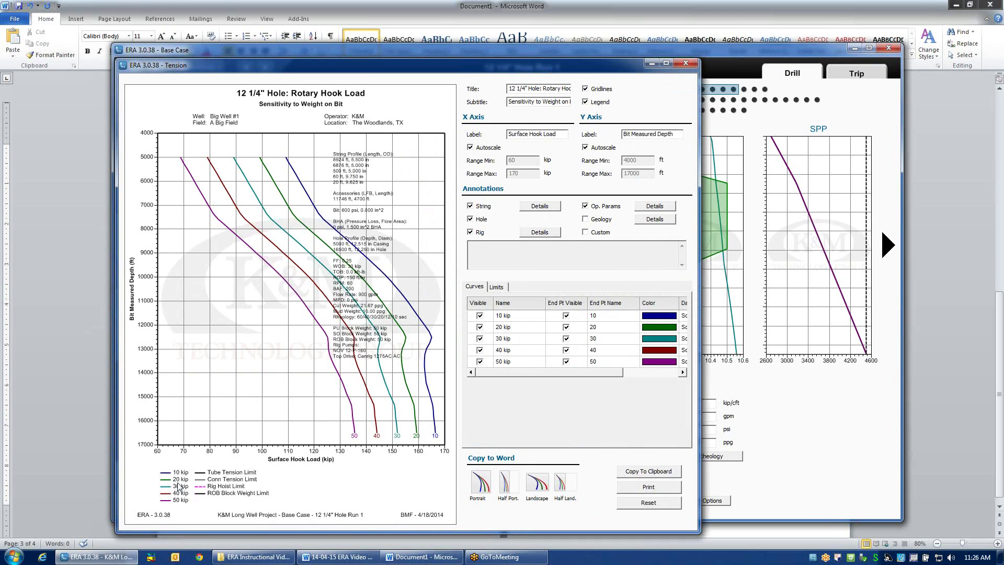
pyautogui.click(687, 64)
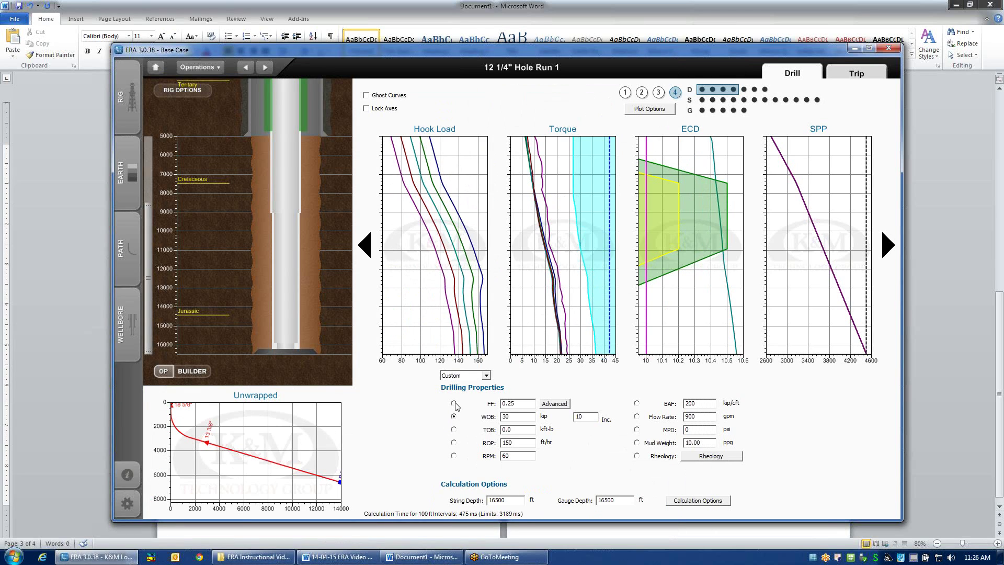
pyautogui.click(454, 429)
pyautogui.write('5')
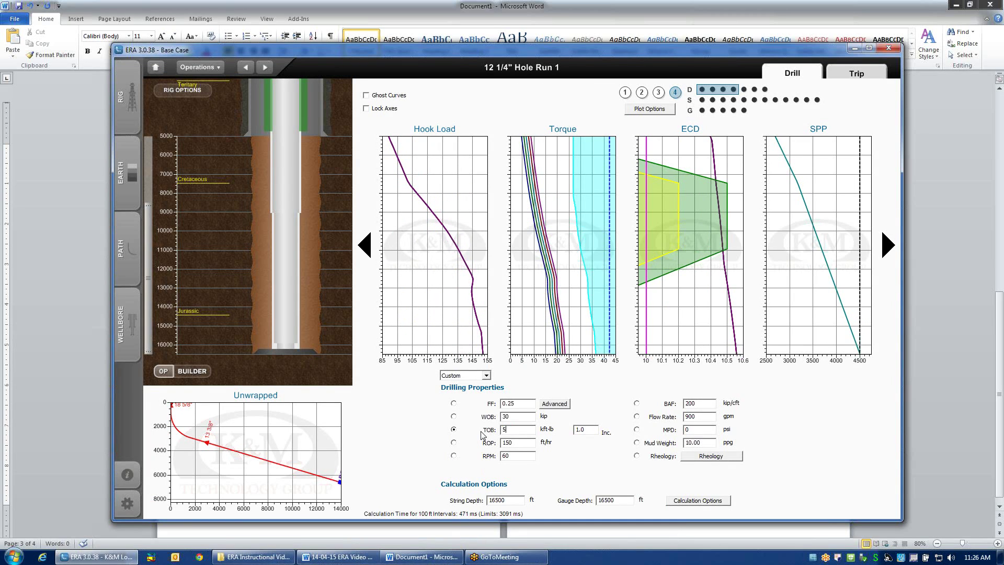
# - Commit torque on bit of 5.0 kft-lb, then vary ROP and finally friction factor
pyautogui.press('Tab')
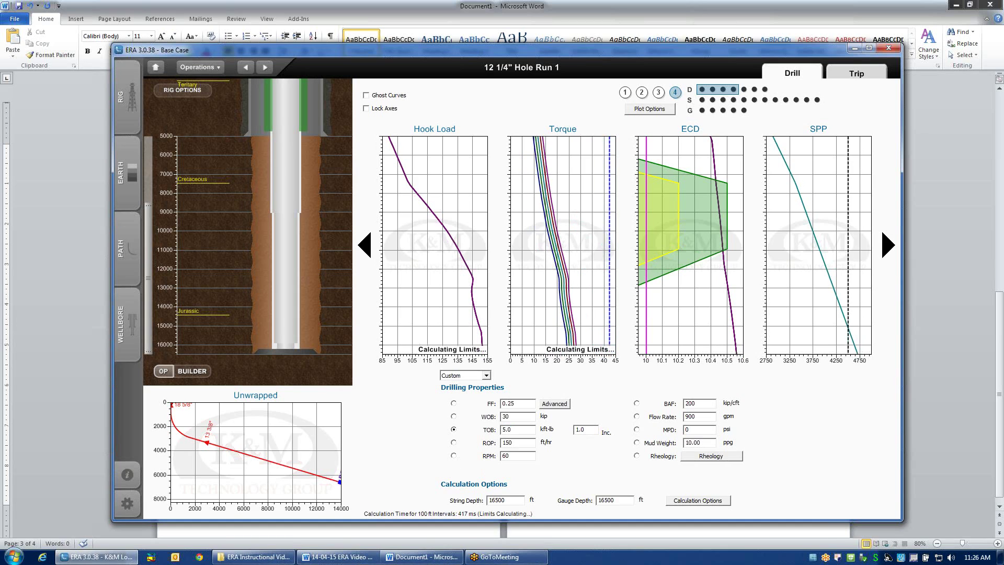
pyautogui.click(454, 444)
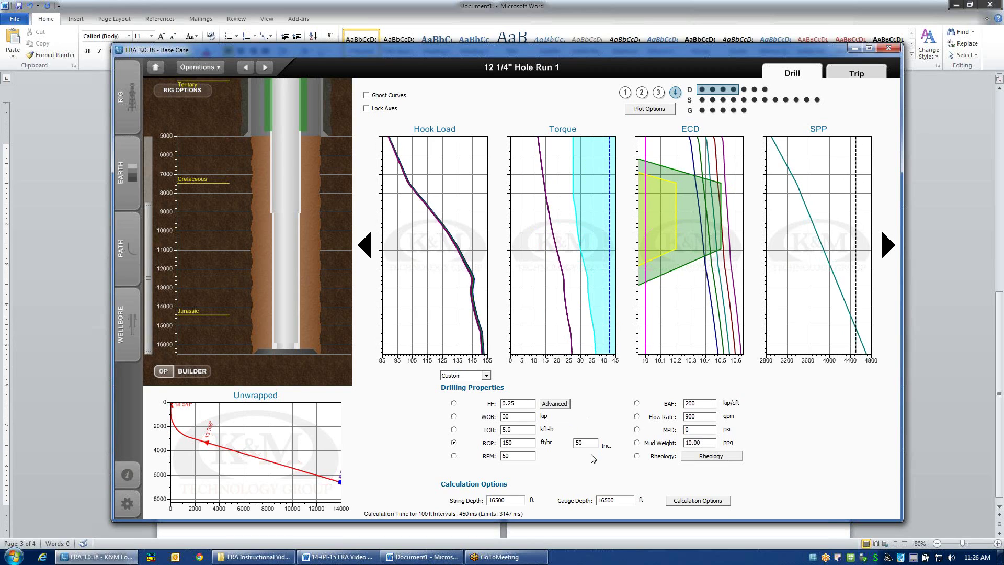
pyautogui.click(453, 403)
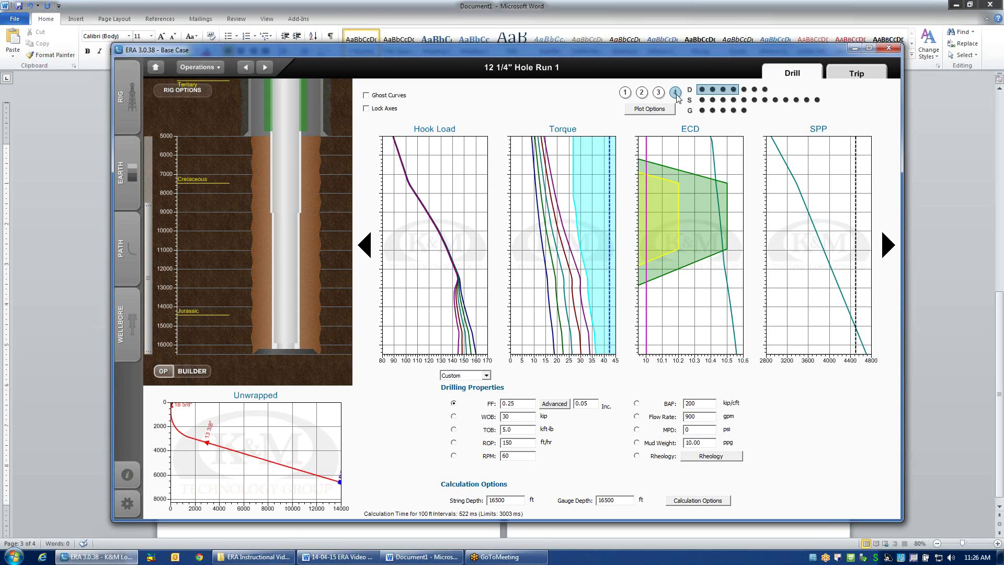
# - Show one enlarged plot and advance through Torque, ECD, SPP, ROP and TOB plots
pyautogui.click(625, 93)
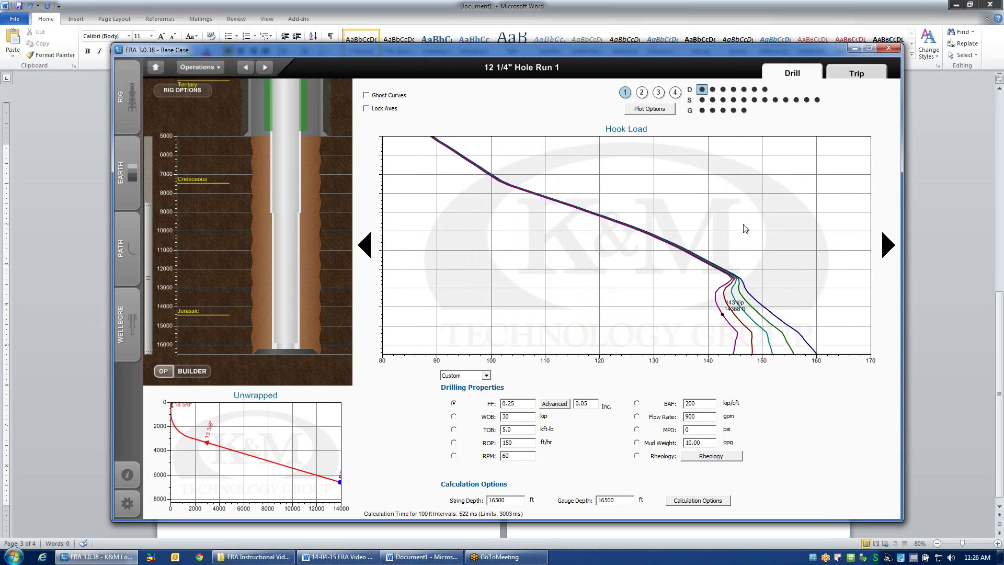
pyautogui.click(888, 250)
pyautogui.click(887, 250)
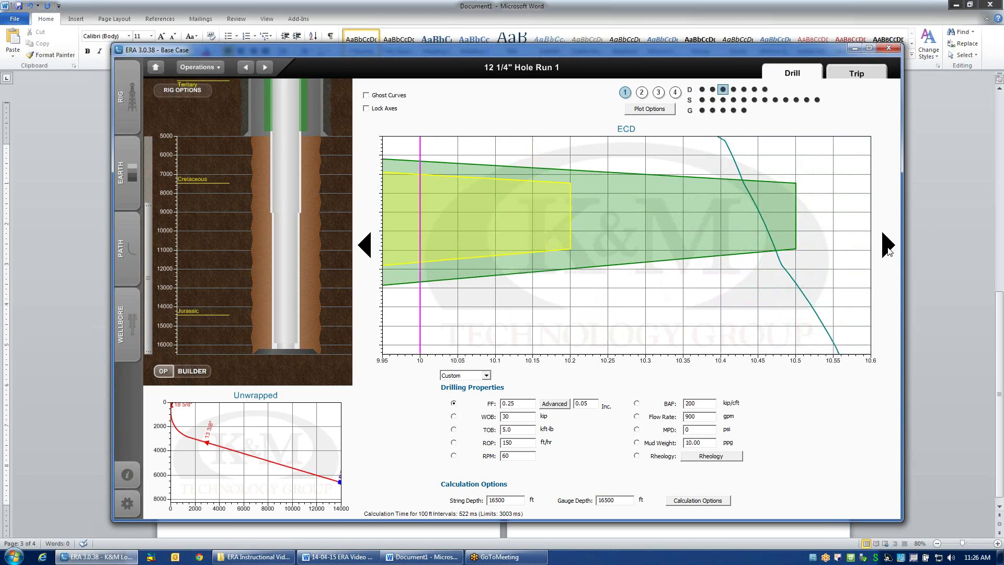
pyautogui.click(888, 250)
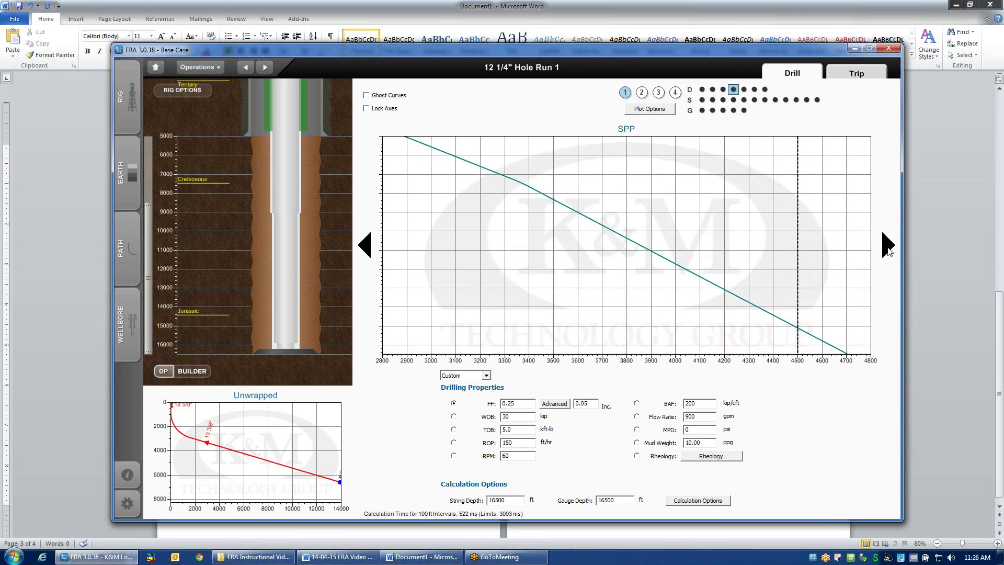
pyautogui.click(888, 249)
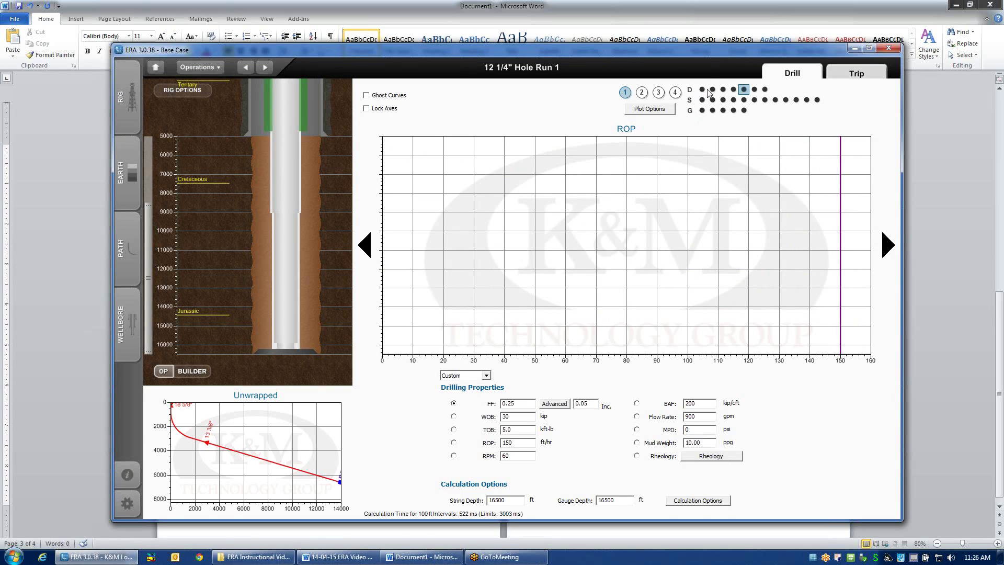
pyautogui.click(888, 250)
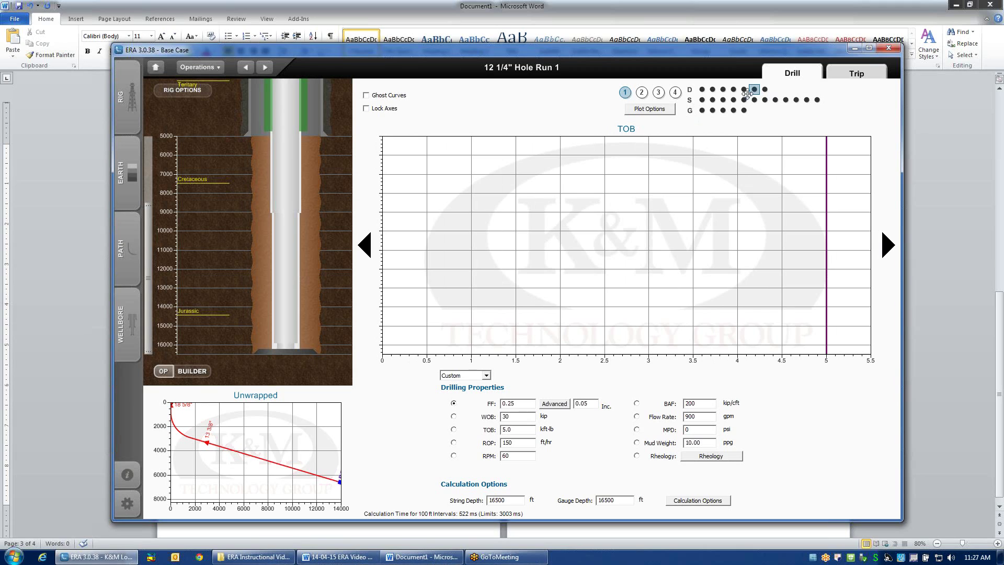
# - Jump directly to the ECD, ROP and Max WOB plots, then step back to Hook Load
pyautogui.click(702, 91)
pyautogui.click(712, 89)
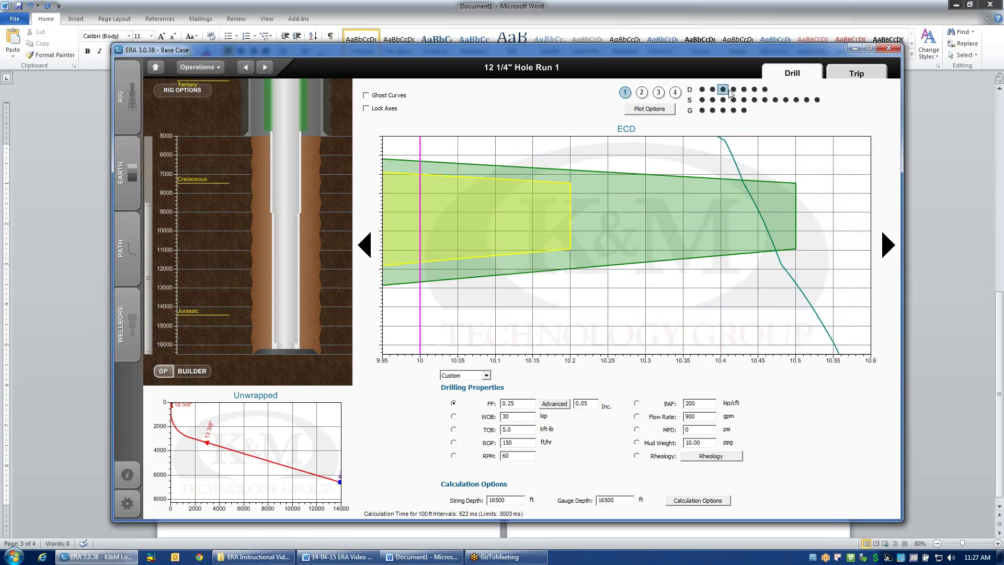
pyautogui.click(733, 90)
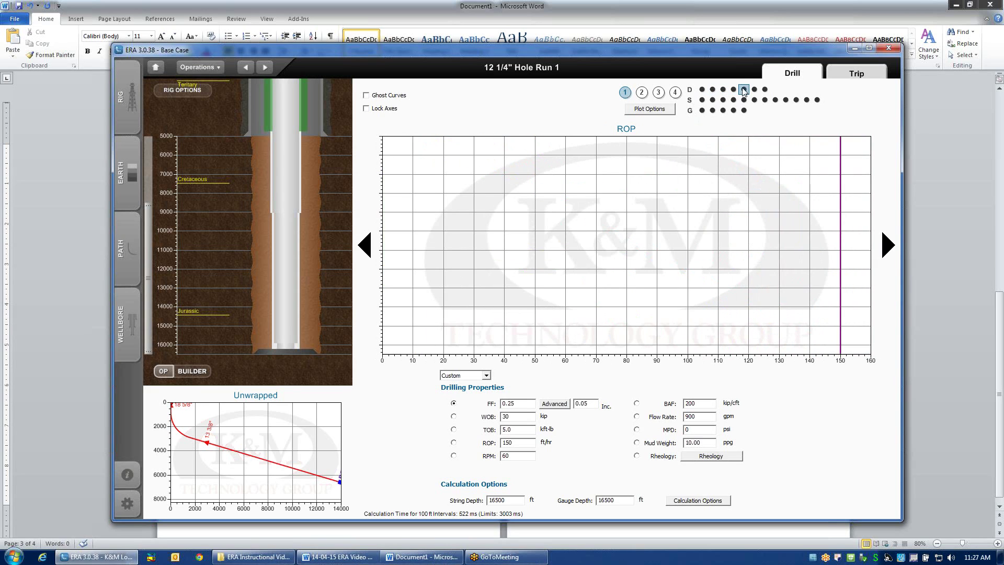
pyautogui.click(766, 90)
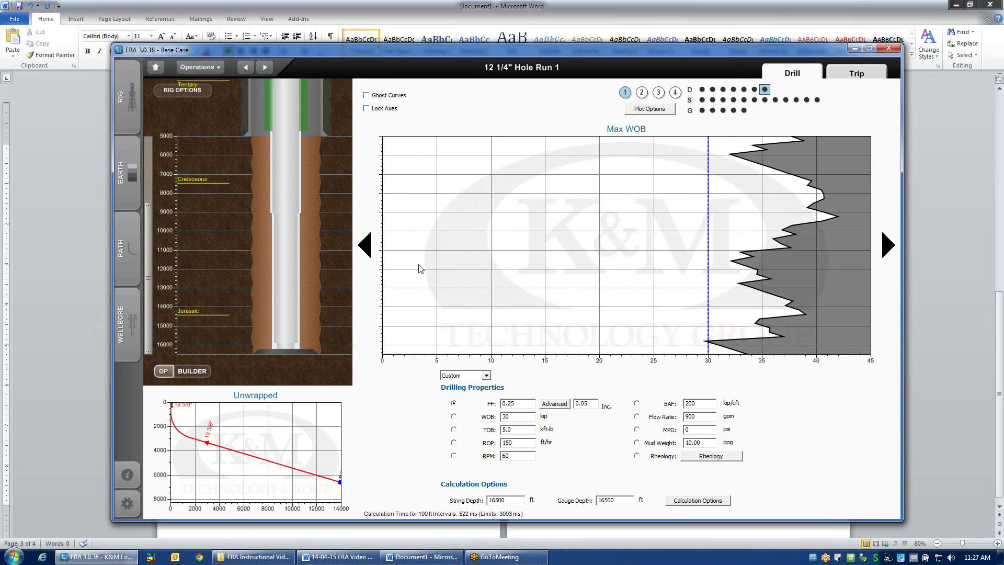
pyautogui.click(366, 248)
pyautogui.click(366, 248)
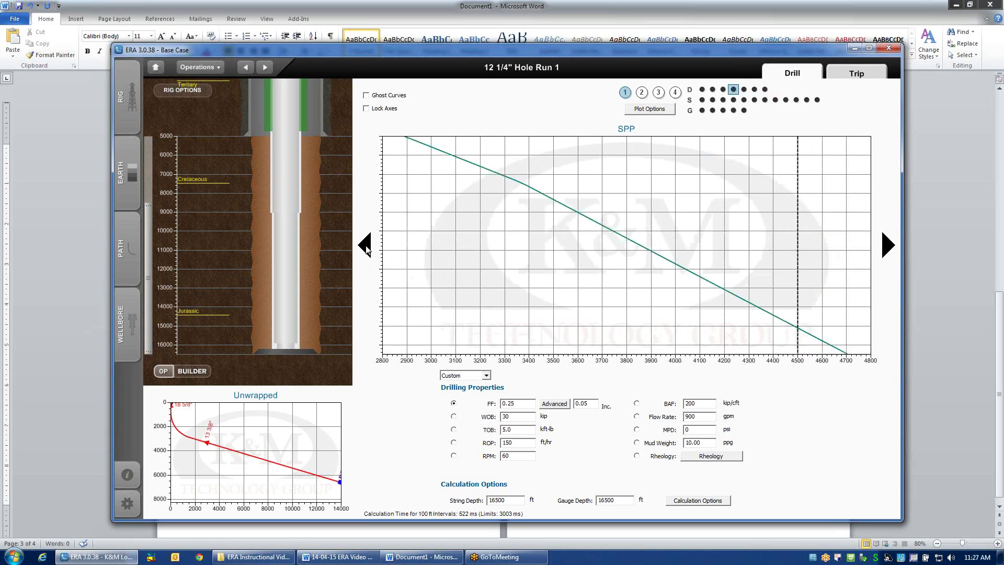
pyautogui.click(365, 248)
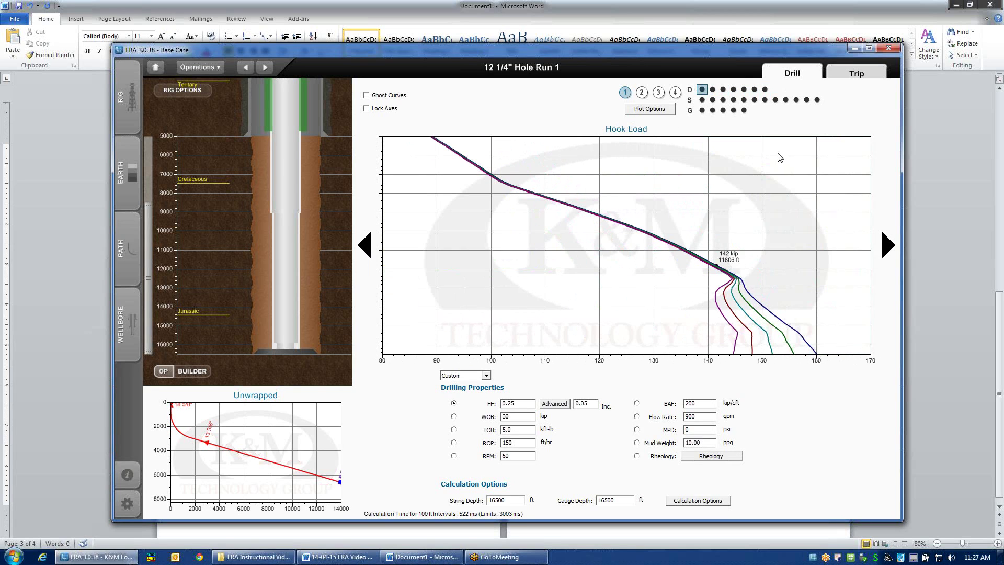
# - Switch through two-, three- and four-plot layouts, shift to later plots, then back to Hook Load–SPP
pyautogui.click(642, 93)
pyautogui.click(659, 92)
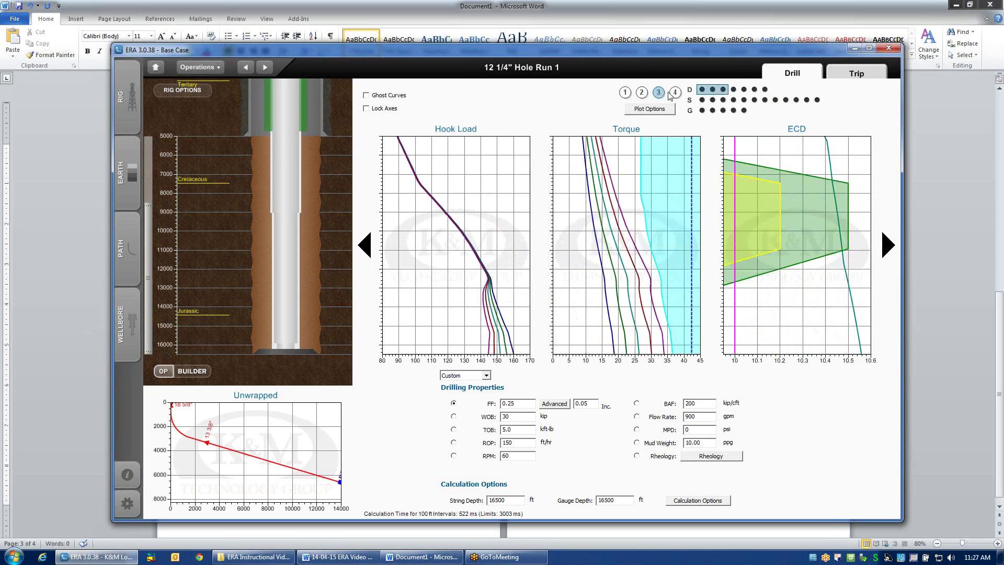
pyautogui.click(674, 93)
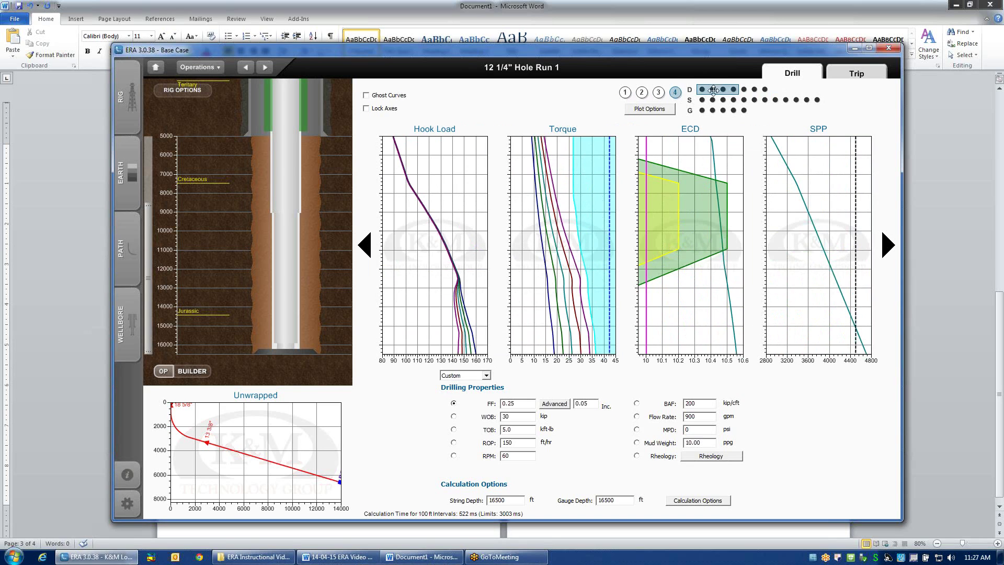
pyautogui.moveTo(715, 89); pyautogui.dragTo(747, 88)
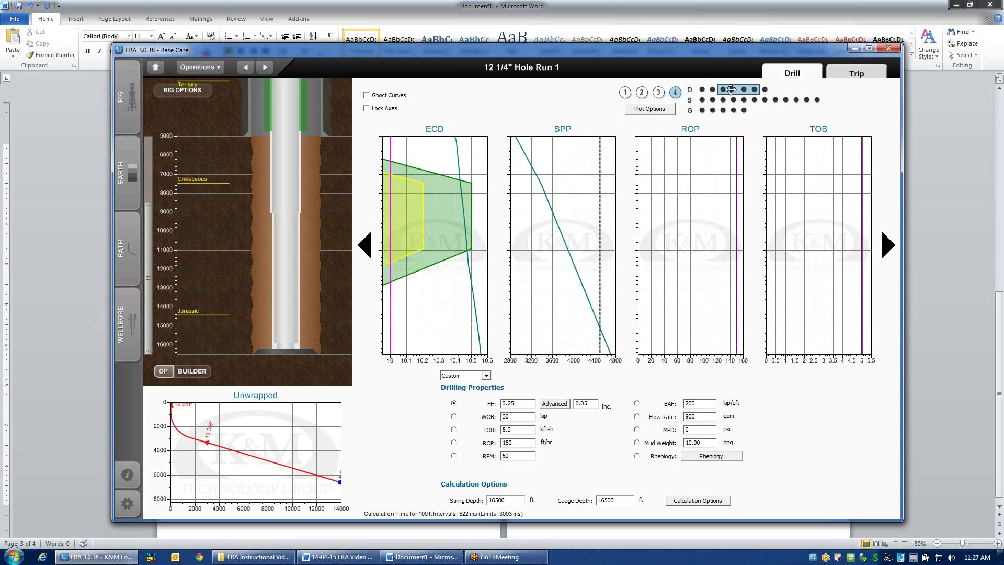
pyautogui.moveTo(747, 89); pyautogui.dragTo(711, 93)
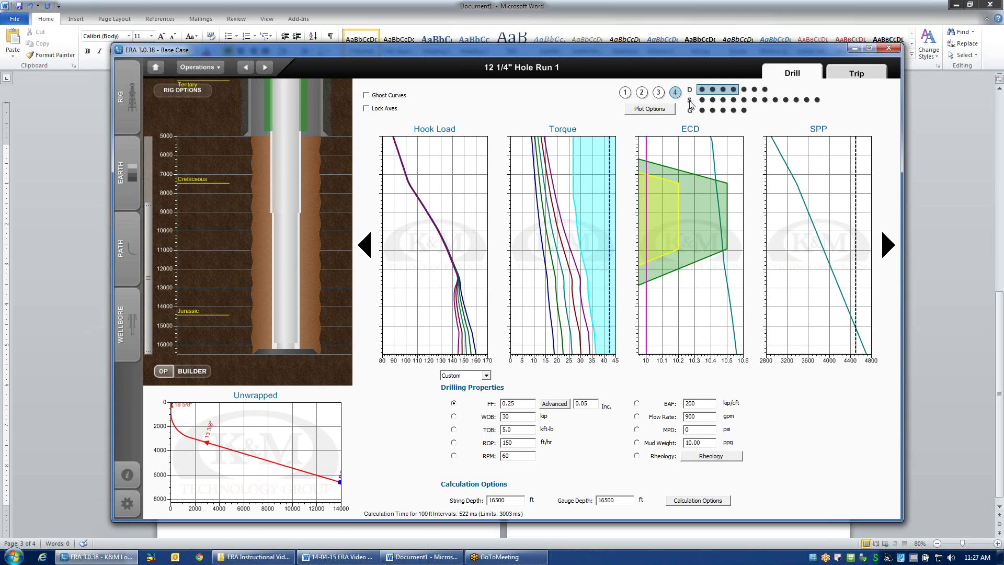
# - Show the Tension/Friction Press plots, move string to 12068 ft and bit to 7150 and 13810 ft
pyautogui.click(703, 101)
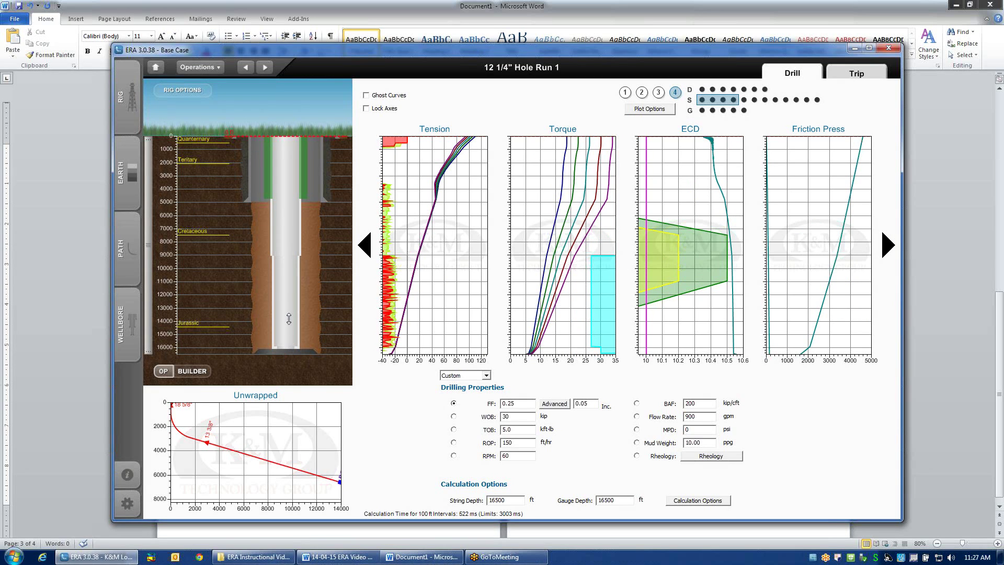
pyautogui.moveTo(289, 319)
pyautogui.mouseDown()
pyautogui.moveTo(289, 208)
pyautogui.moveTo(287, 254)
pyautogui.mouseUp()
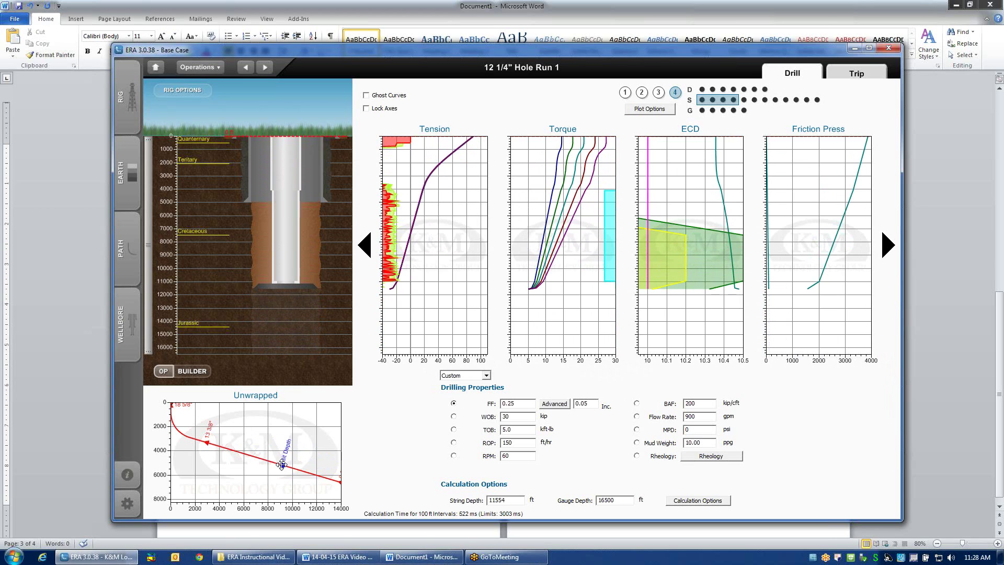
pyautogui.moveTo(281, 466)
pyautogui.mouseDown()
pyautogui.moveTo(239, 452)
pyautogui.moveTo(345, 477)
pyautogui.mouseUp()
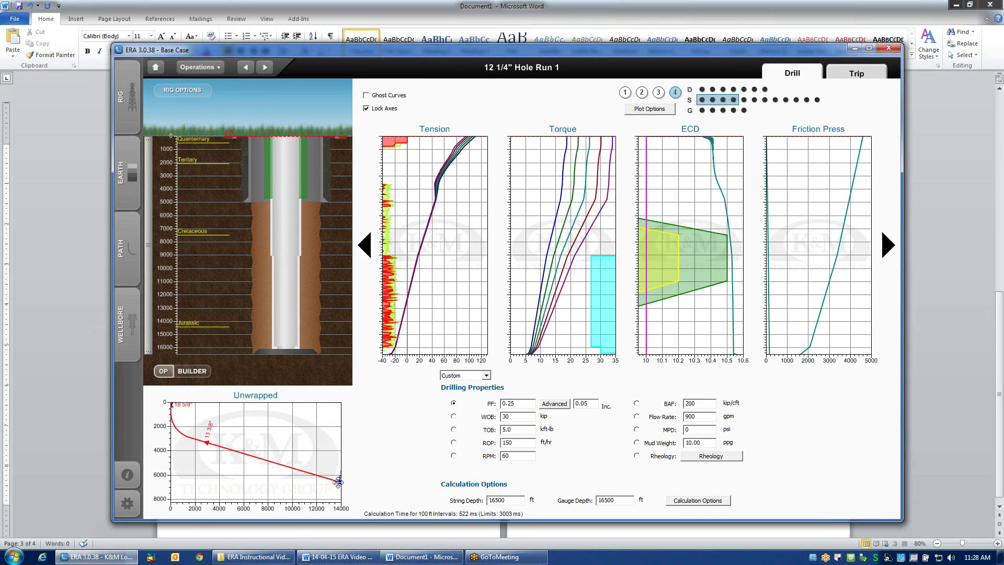
pyautogui.moveTo(339, 482)
pyautogui.mouseDown()
pyautogui.moveTo(237, 449)
pyautogui.moveTo(275, 464)
pyautogui.moveTo(298, 453)
pyautogui.moveTo(329, 464)
pyautogui.moveTo(269, 455)
pyautogui.moveTo(359, 463)
pyautogui.mouseUp()
pyautogui.click(367, 109)
# - Show the plot set with Side Force and set Gauge Depth to 5000 ft
pyautogui.click(704, 112)
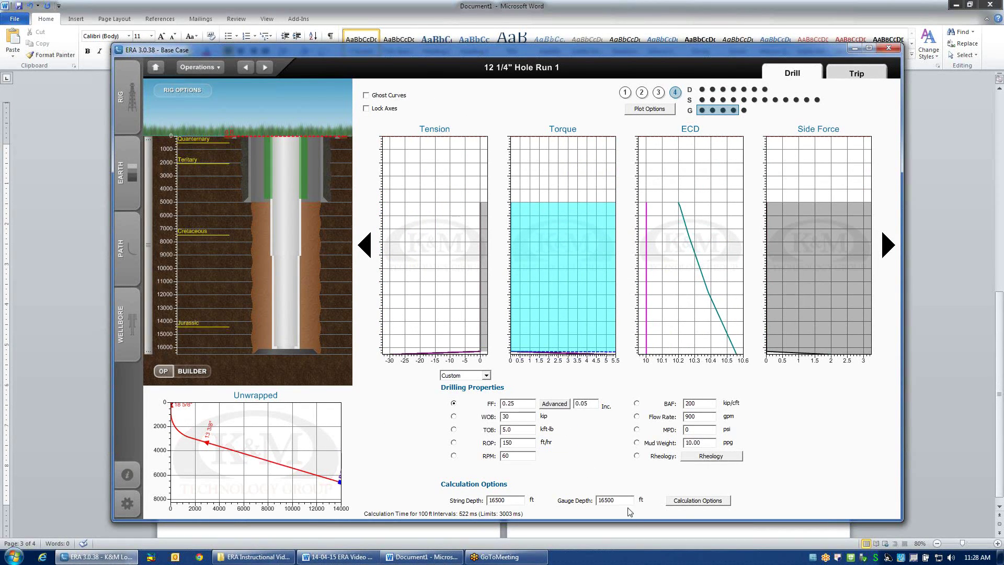
pyautogui.doubleClick(608, 500)
pyautogui.write('5')
pyautogui.press('Return')
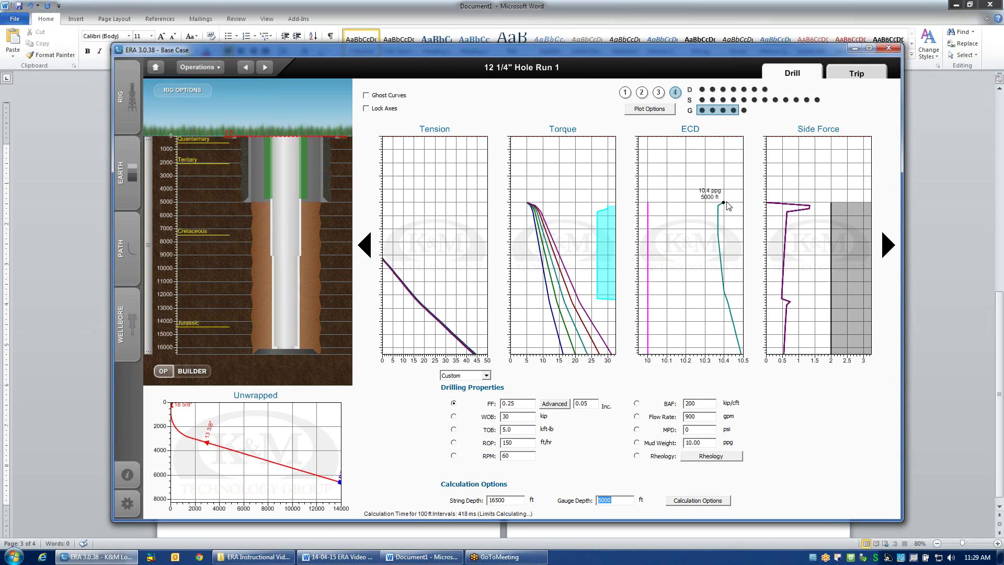
# - Lock plot axes and move the string through 5421, 9417, 12543 and 15194 ft
pyautogui.click(366, 110)
pyautogui.moveTo(285, 350)
pyautogui.mouseDown()
pyautogui.moveTo(290, 201)
pyautogui.moveTo(291, 238)
pyautogui.mouseUp()
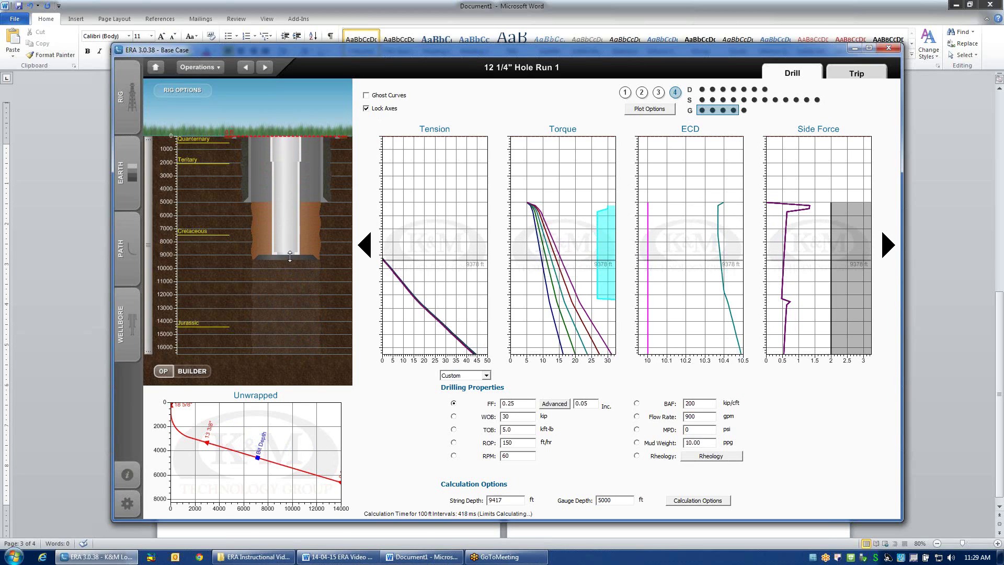
pyautogui.moveTo(290, 237); pyautogui.dragTo(287, 289)
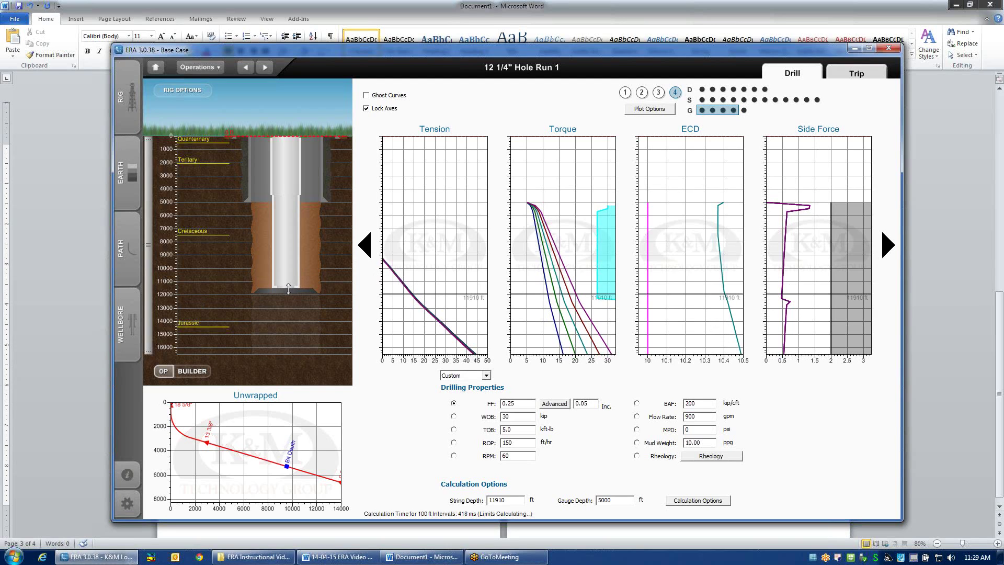
pyautogui.moveTo(288, 293); pyautogui.dragTo(288, 316)
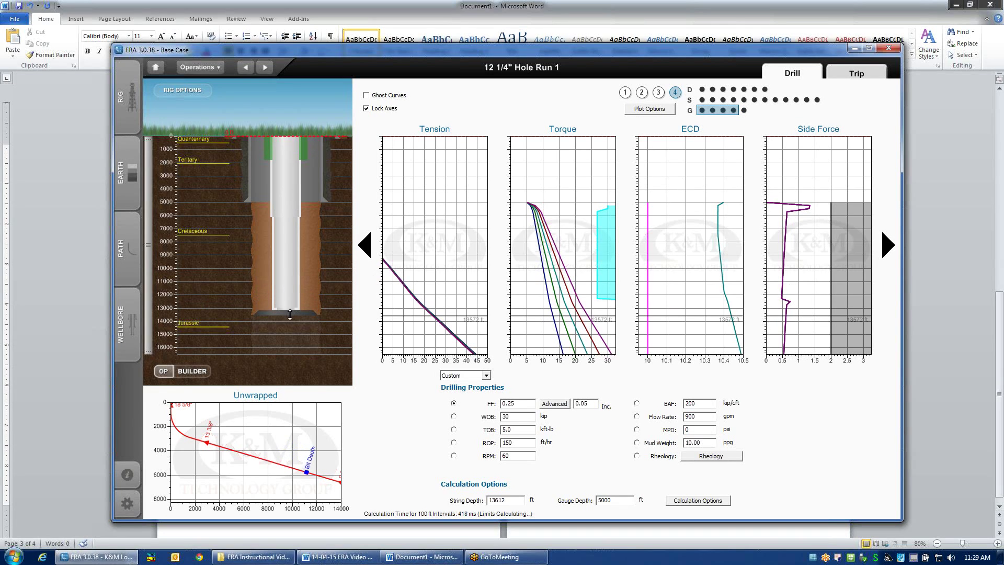
pyautogui.moveTo(290, 314); pyautogui.dragTo(290, 355)
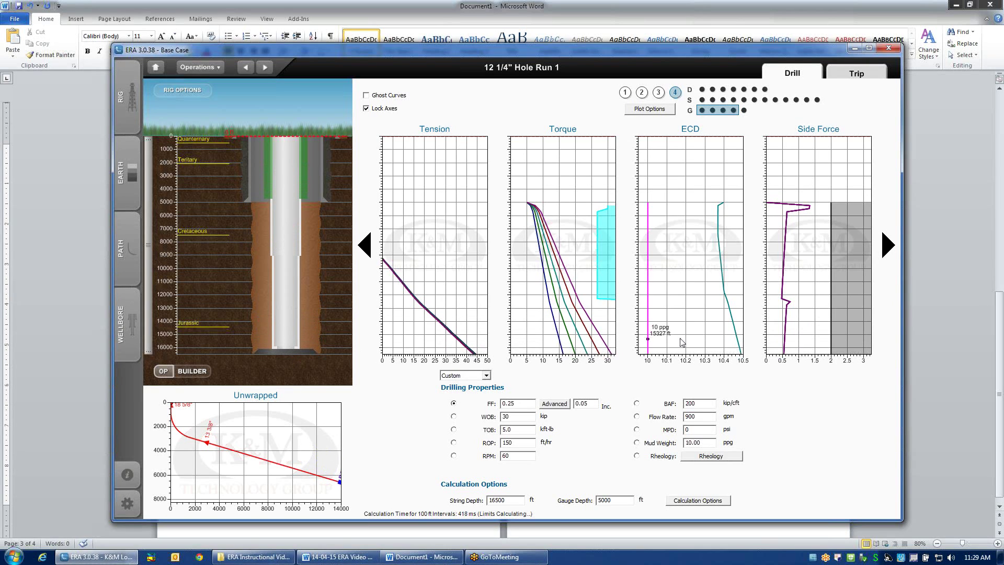
# - Switch to the driller's view plots and try ft-lb torque on bit before restoring kft-lb
pyautogui.click(703, 91)
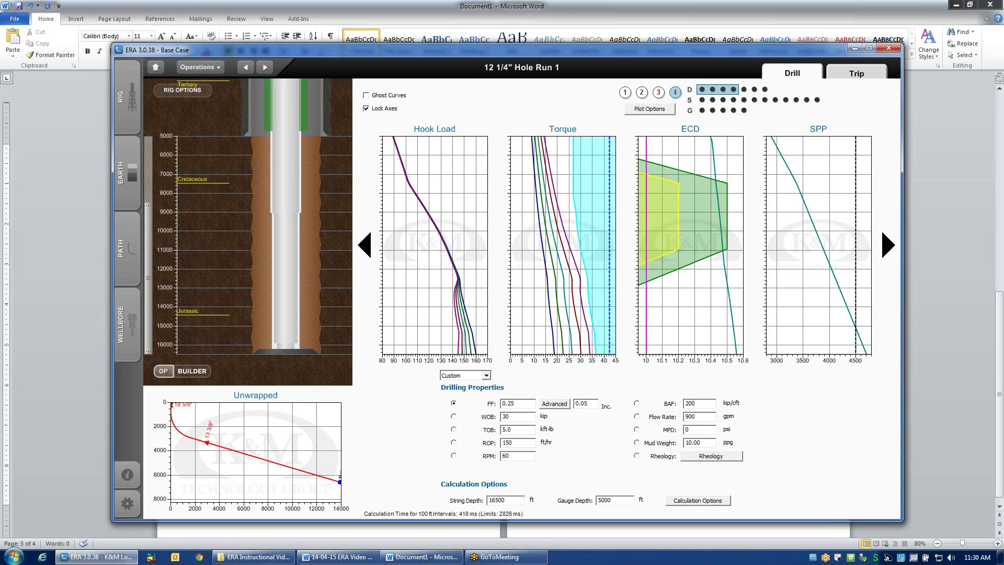
pyautogui.click(569, 431)
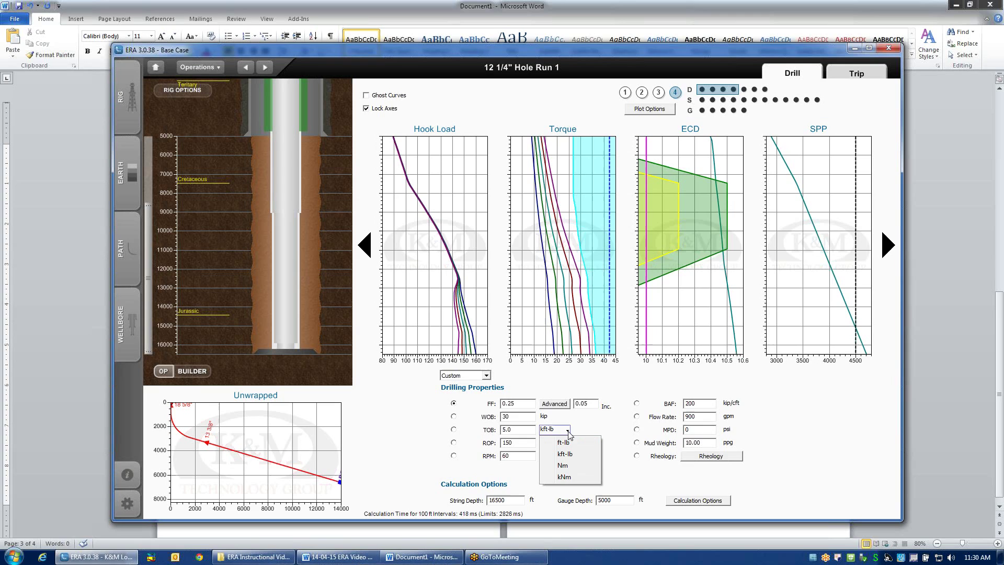
pyautogui.click(569, 444)
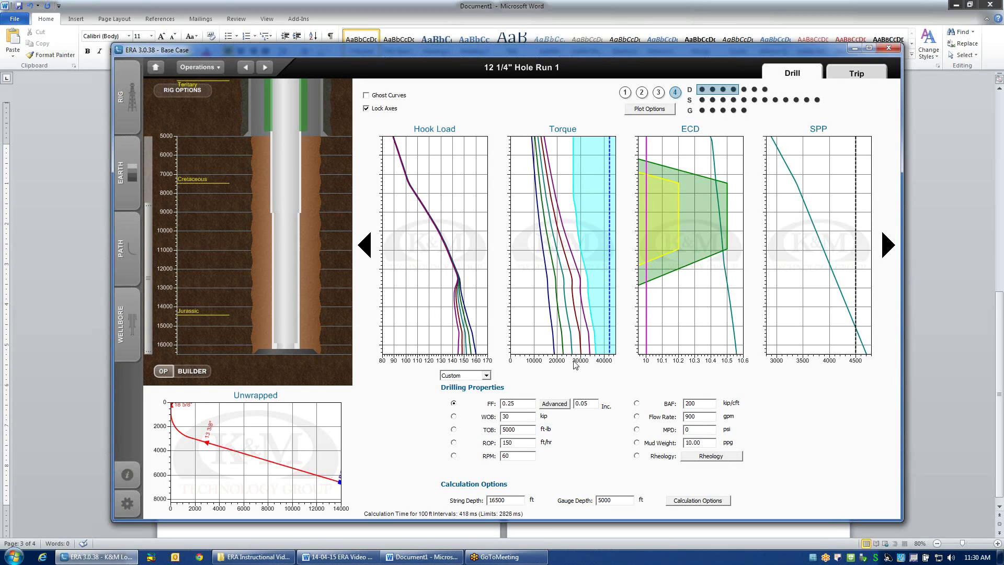
pyautogui.click(566, 433)
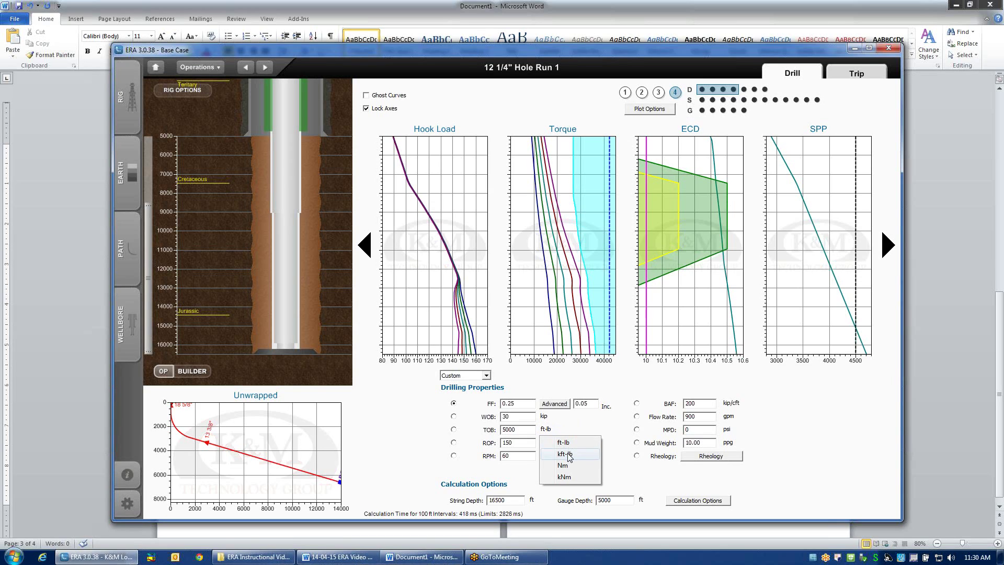
pyautogui.click(569, 455)
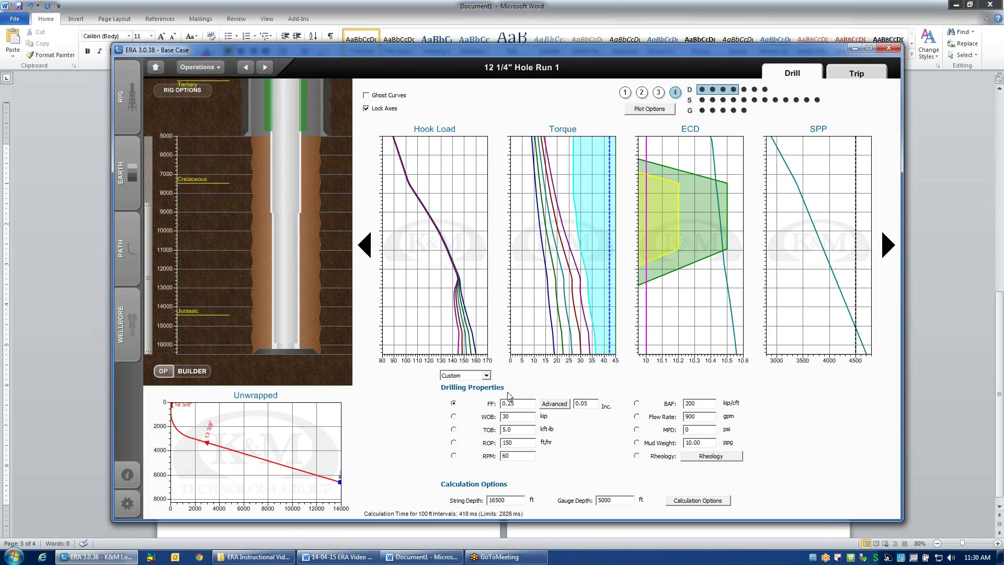
# - In plot ordering options, move SPP up ahead of ECD and Torque
pyautogui.click(648, 110)
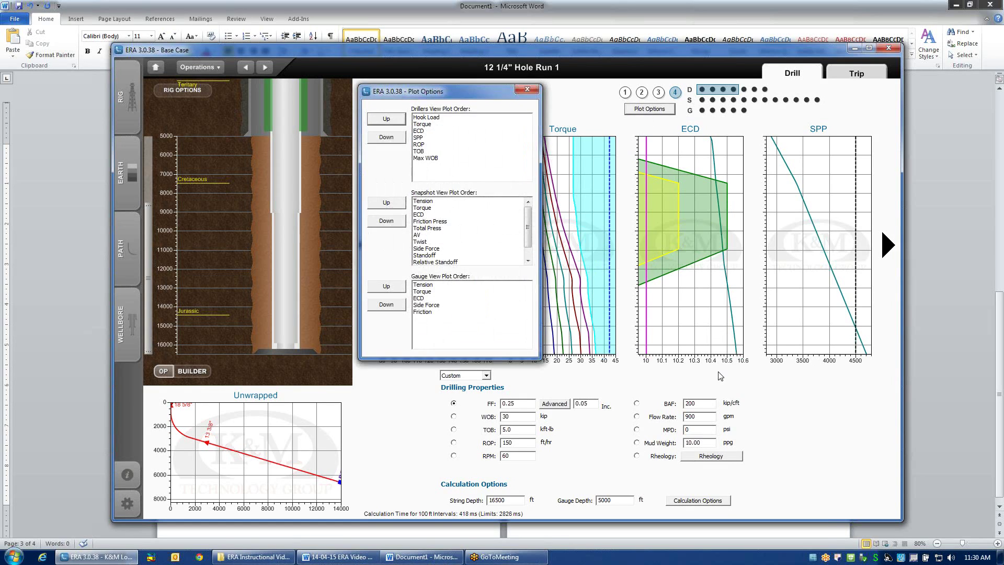
pyautogui.moveTo(455, 96); pyautogui.dragTo(274, 106)
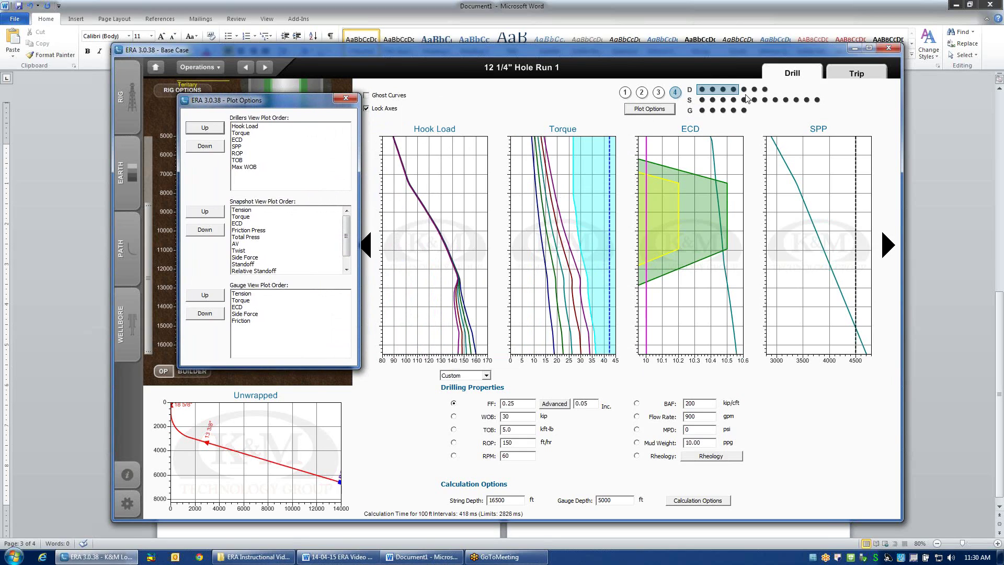
pyautogui.click(239, 149)
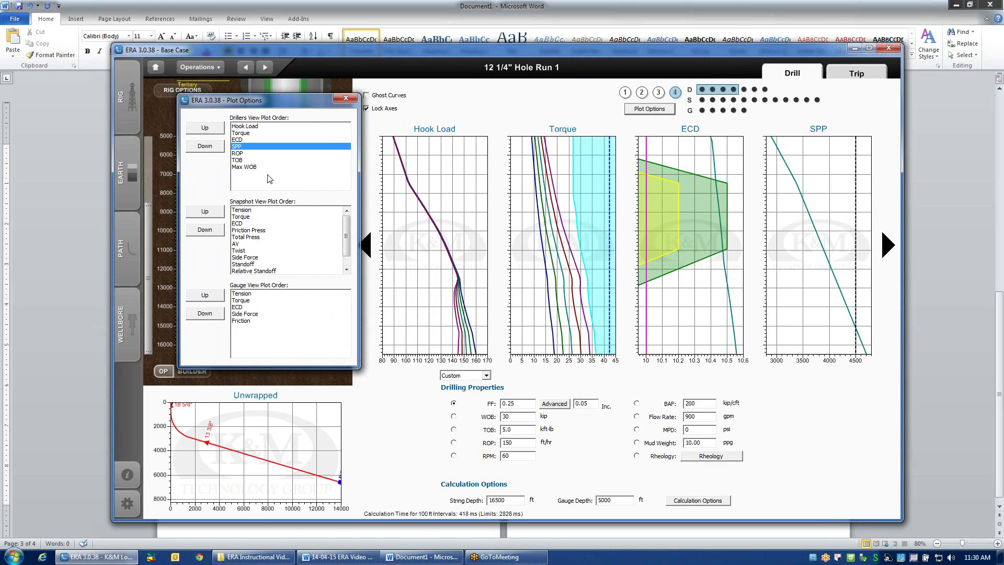
pyautogui.click(205, 129)
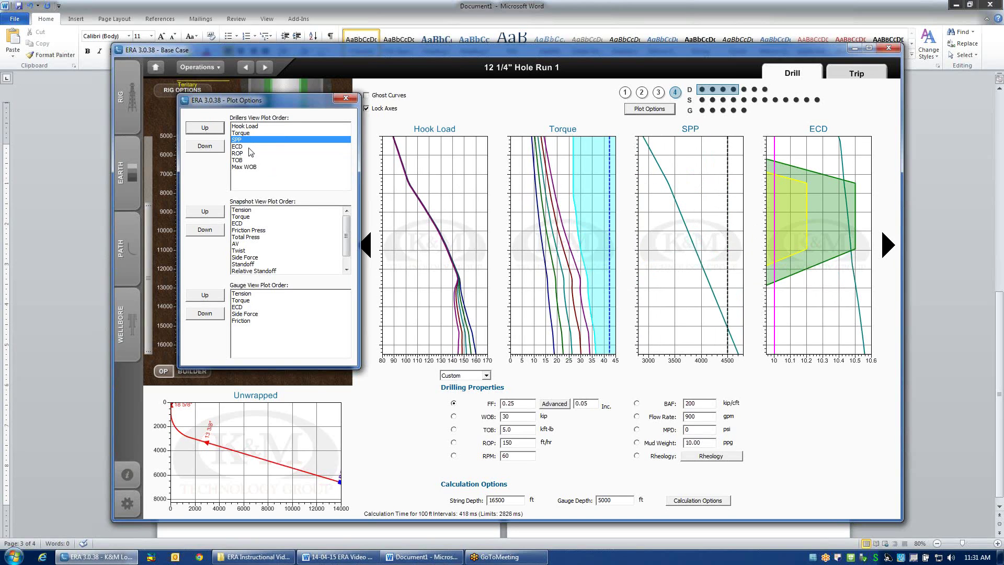
pyautogui.click(205, 129)
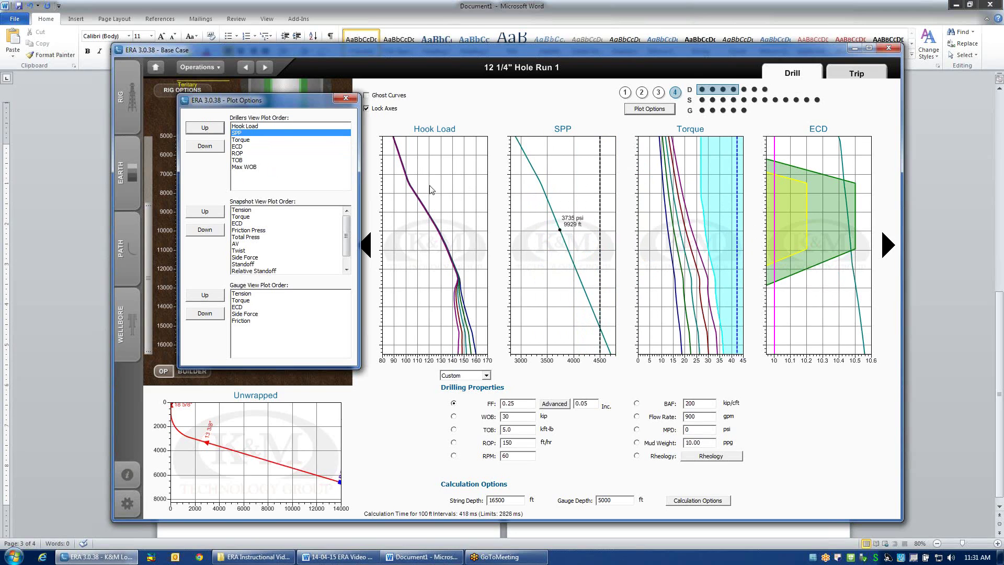
pyautogui.click(346, 99)
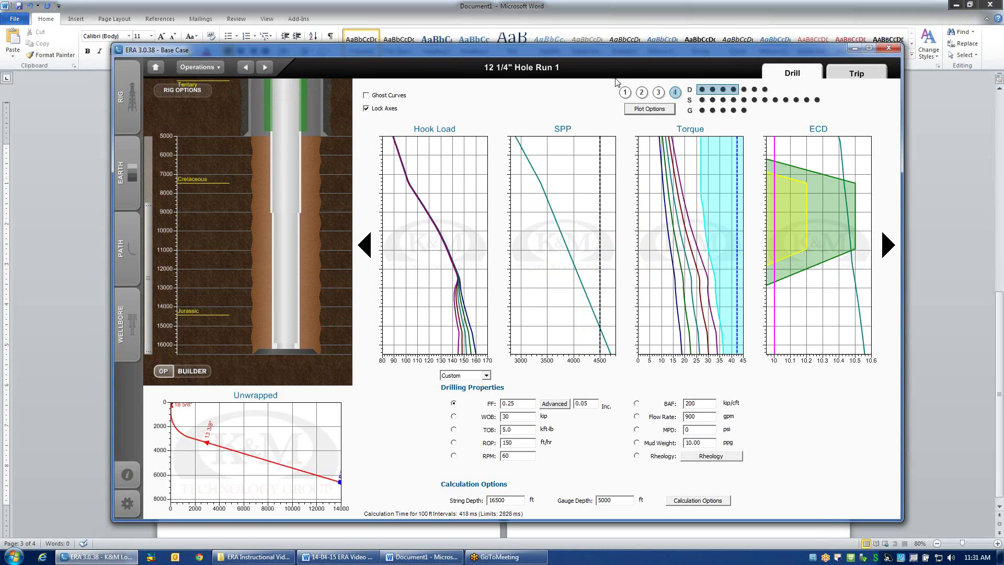
# - Show two plots at once and move SPP back down below Torque and ECD
pyautogui.click(643, 92)
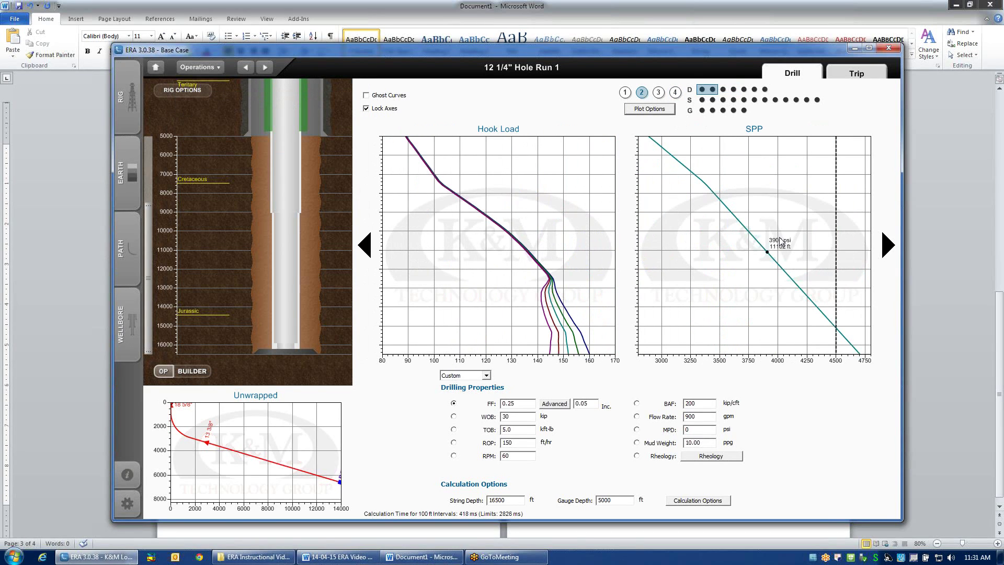
pyautogui.click(651, 112)
pyautogui.click(420, 124)
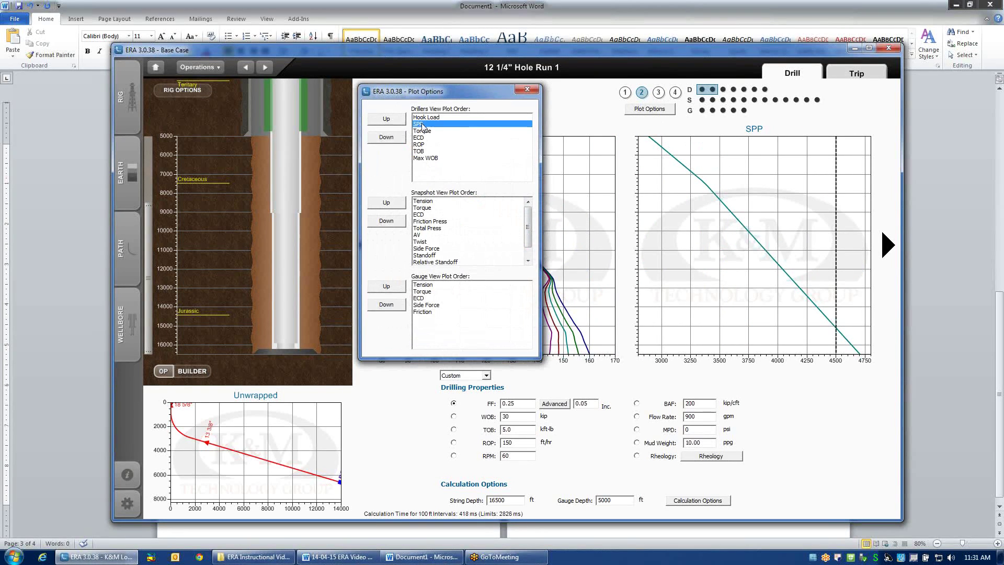
pyautogui.click(387, 138)
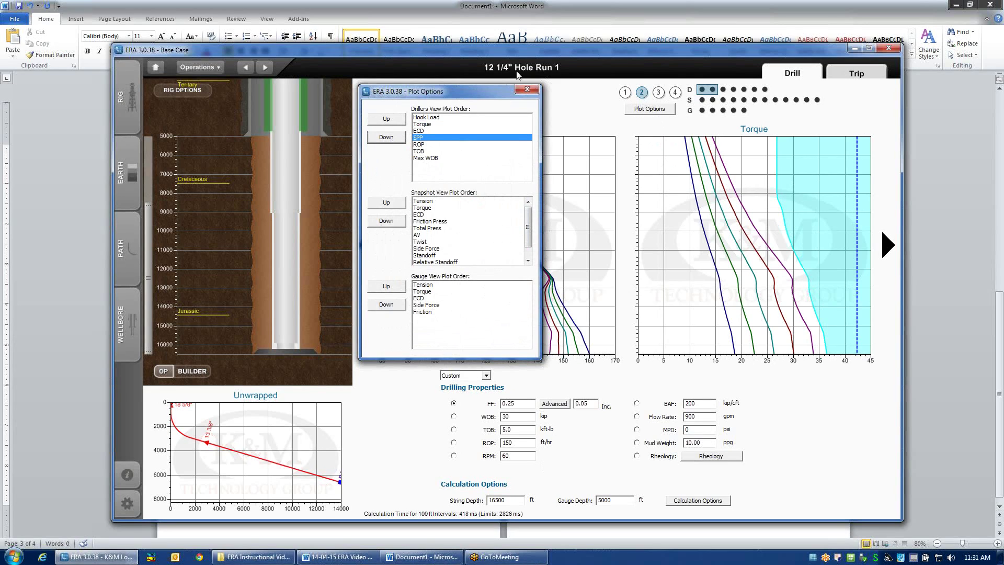
pyautogui.click(532, 93)
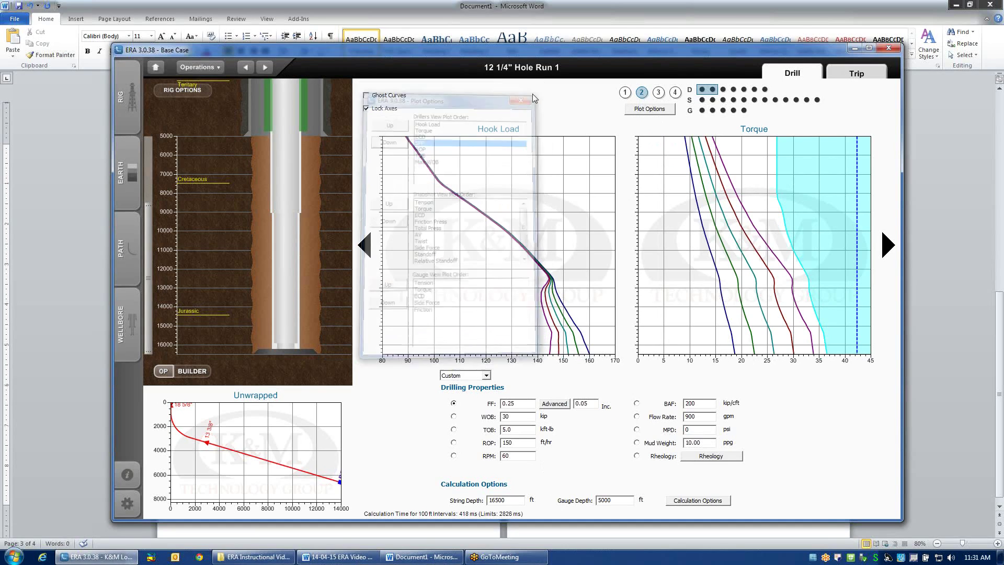
# - Toggle the Connection Tension and Helical Buckling limits off and back on in Calculation Options
pyautogui.click(688, 504)
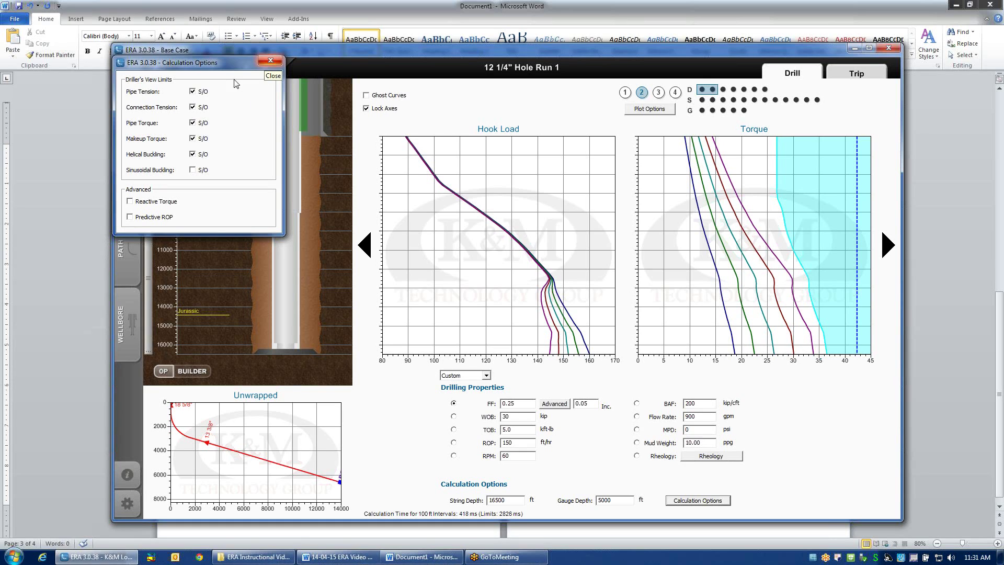
pyautogui.click(193, 107)
pyautogui.click(194, 108)
pyautogui.click(193, 154)
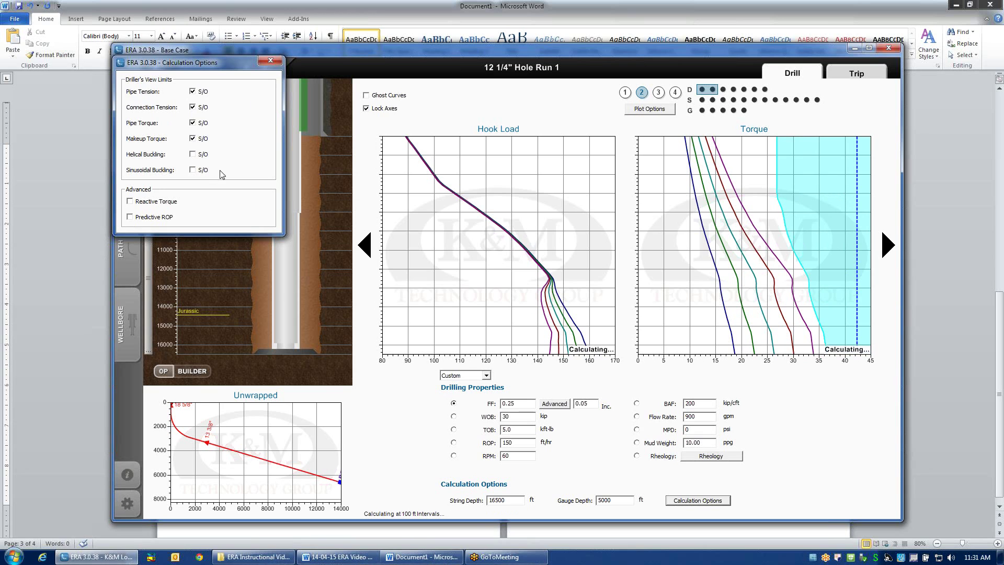
pyautogui.click(193, 155)
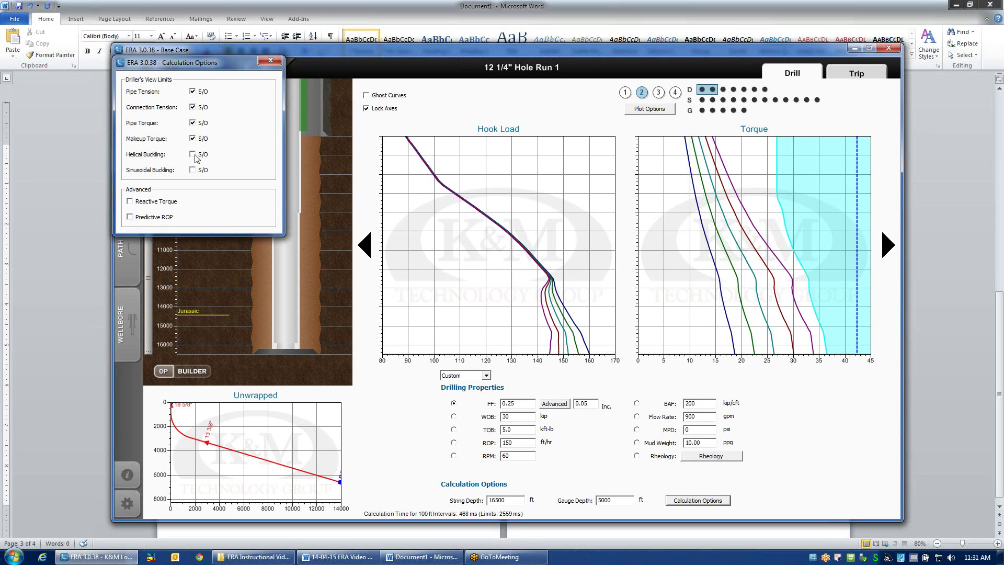
pyautogui.click(271, 64)
# - Turn off X autoscale on the enlarged Hook Load plot and set its minimum to 0
pyautogui.doubleClick(484, 259)
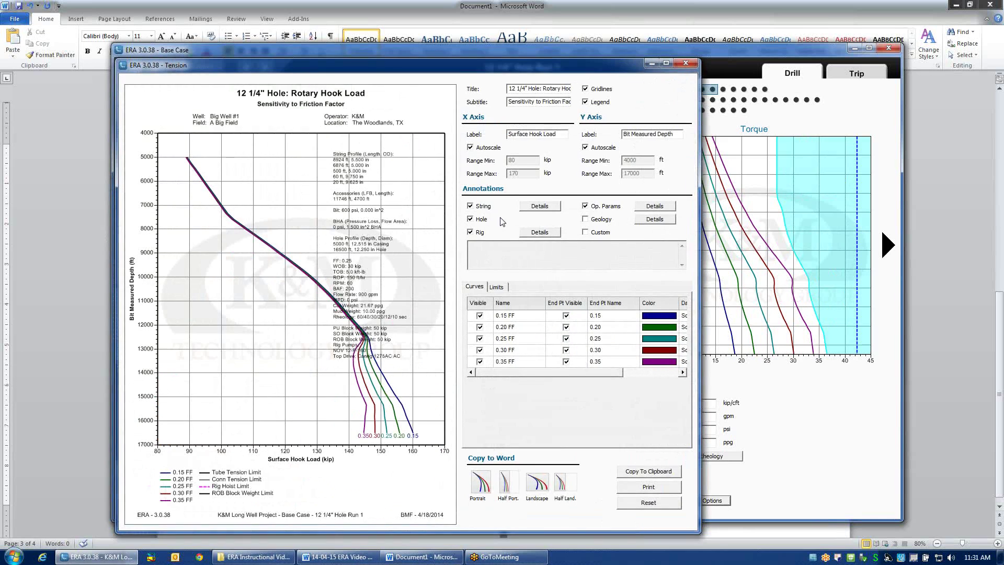
pyautogui.click(479, 147)
pyautogui.press('Tab')
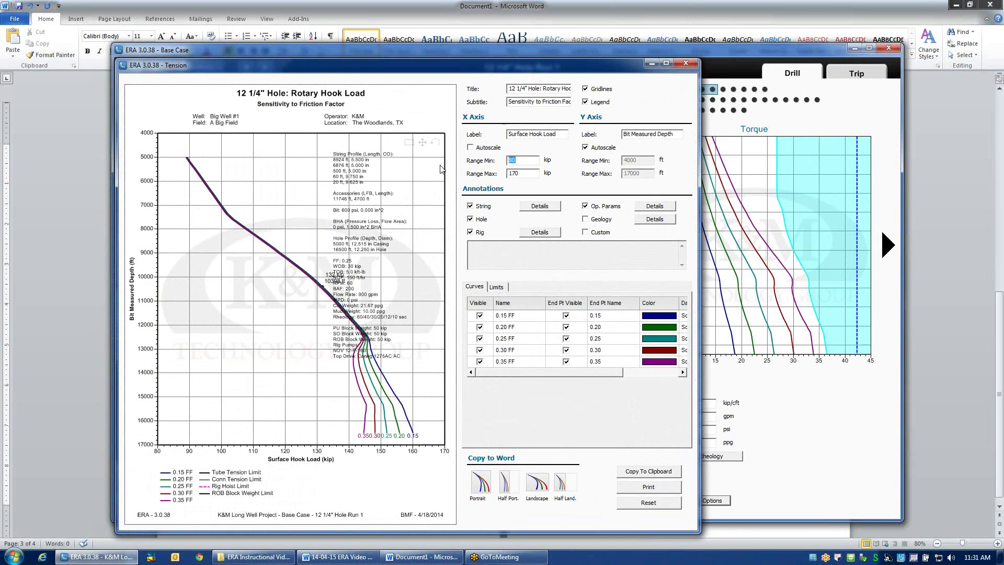
pyautogui.write('0')
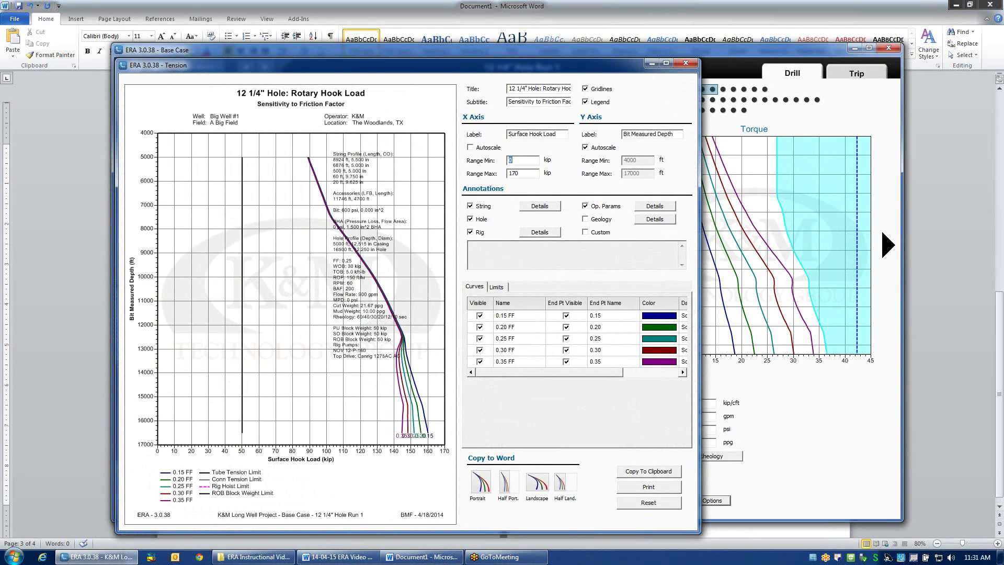
pyautogui.click(686, 62)
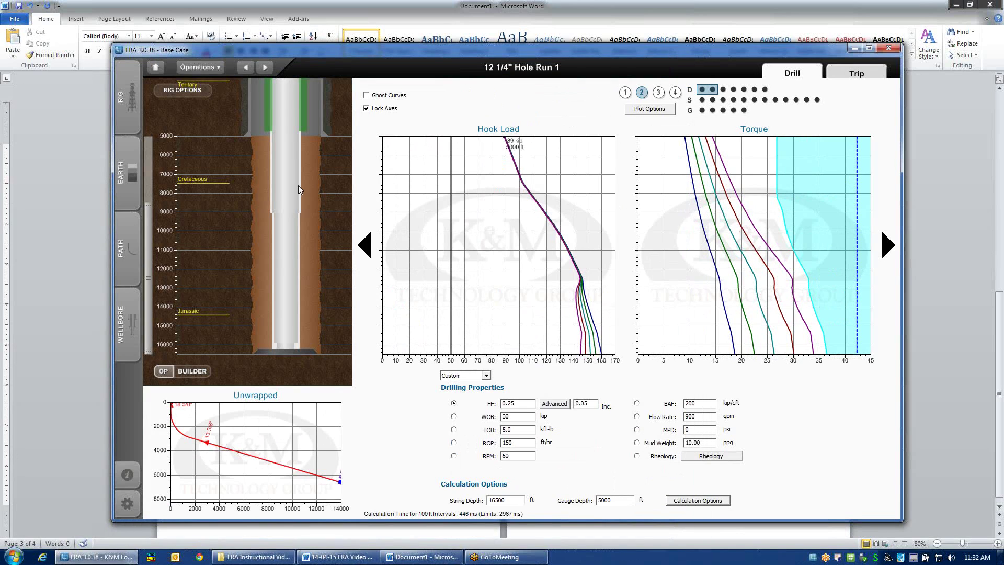
pyautogui.click(650, 108)
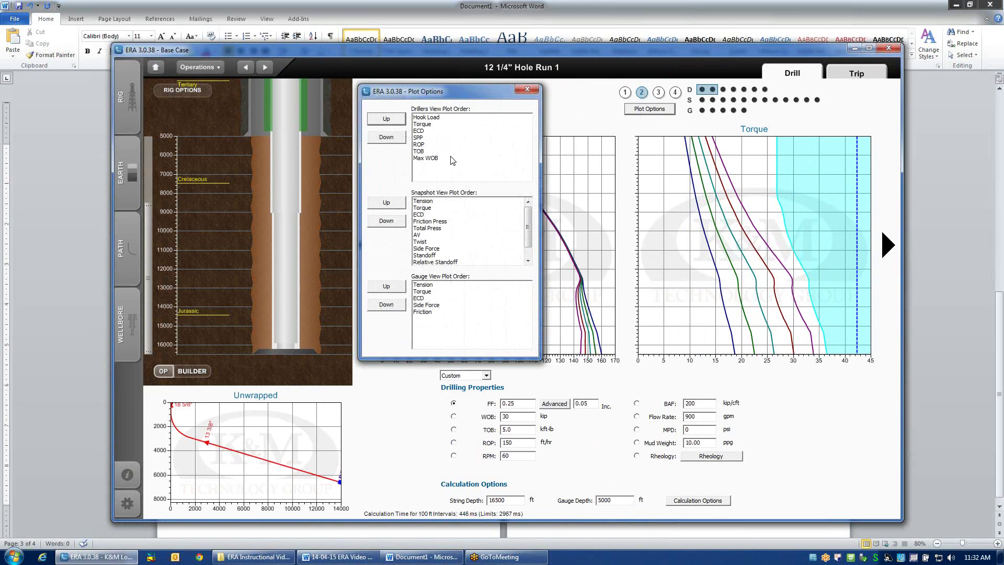
pyautogui.click(528, 90)
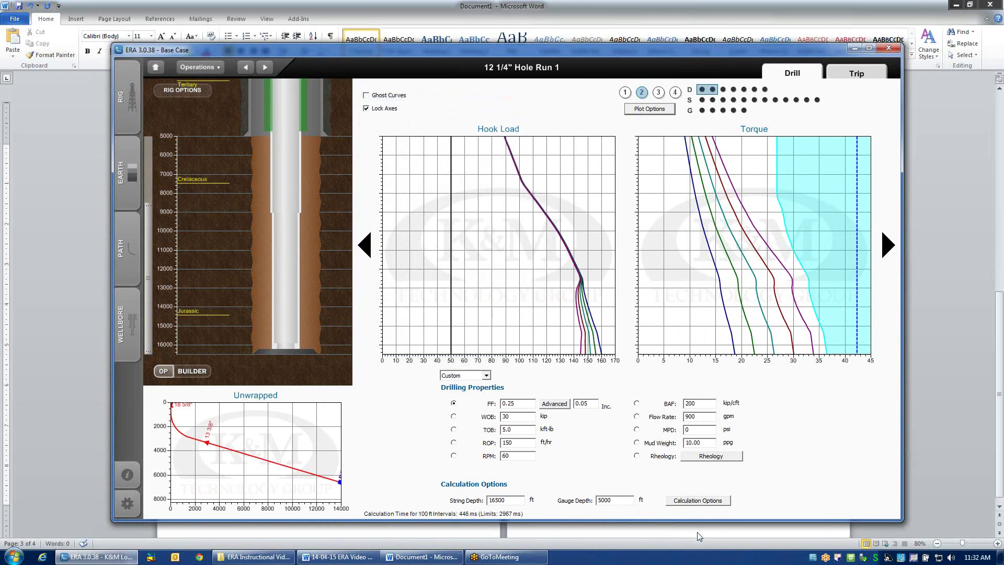
pyautogui.click(698, 501)
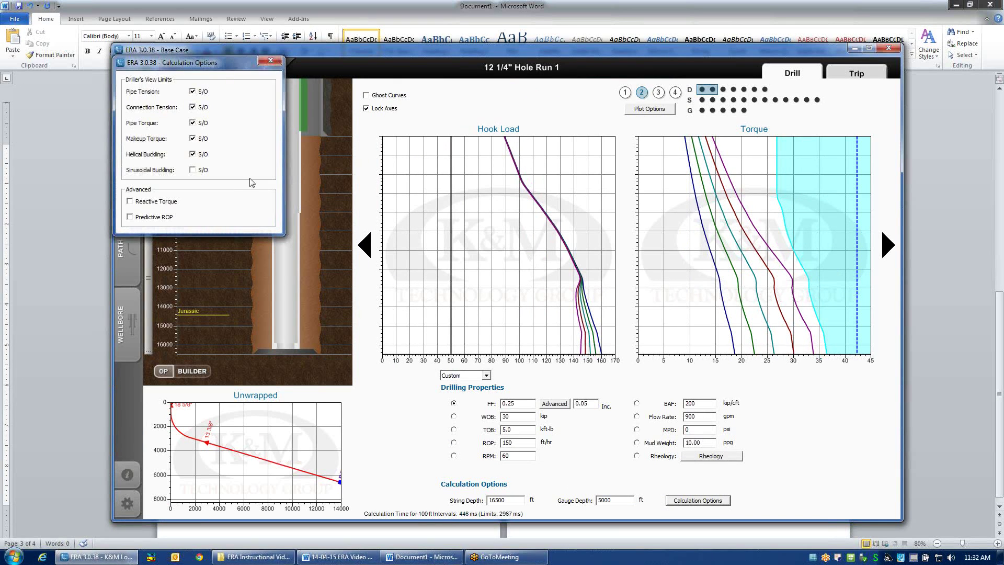
pyautogui.click(198, 171)
pyautogui.click(272, 61)
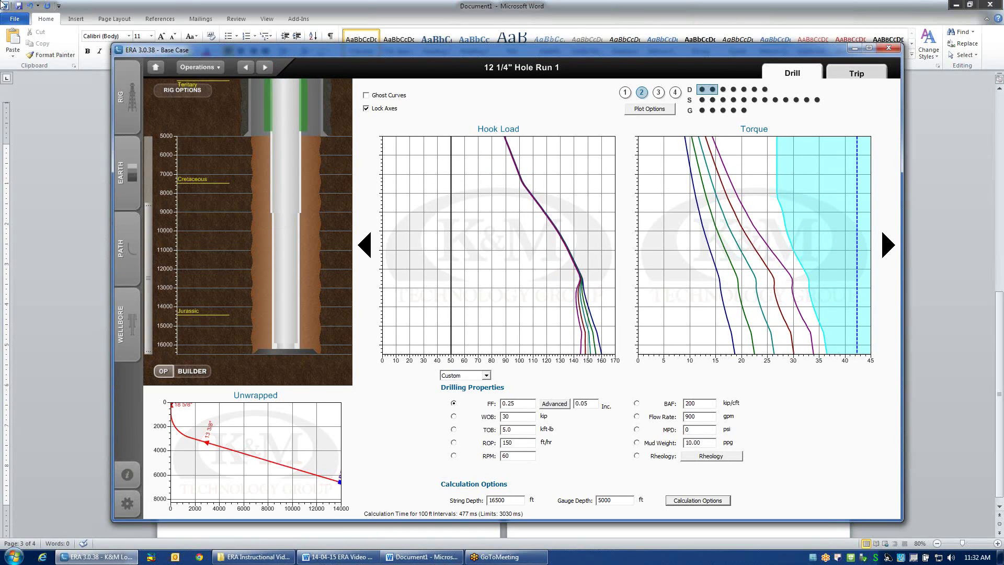